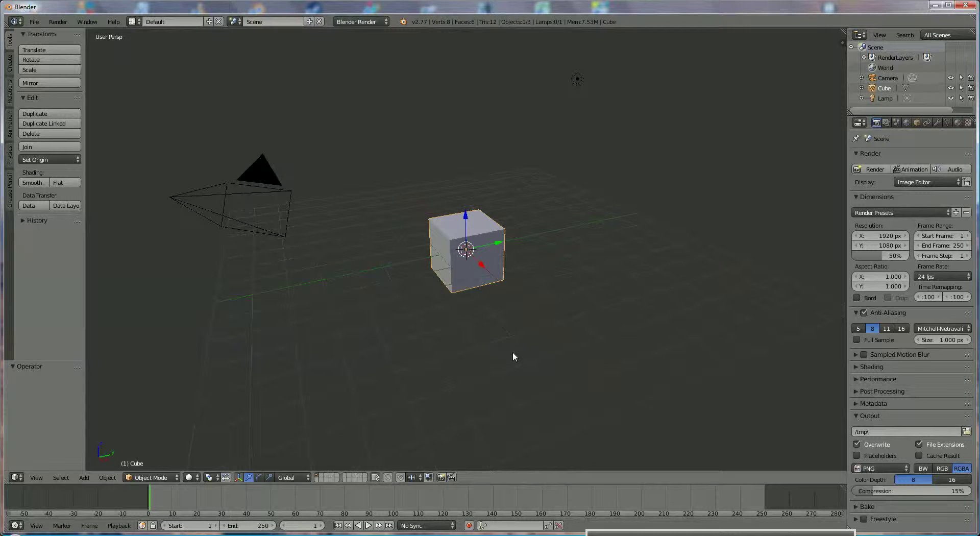
# Step: Delete the default cube and add a Bezier curve at the scene centre
pyautogui.press('x')
pyautogui.click(511, 353)
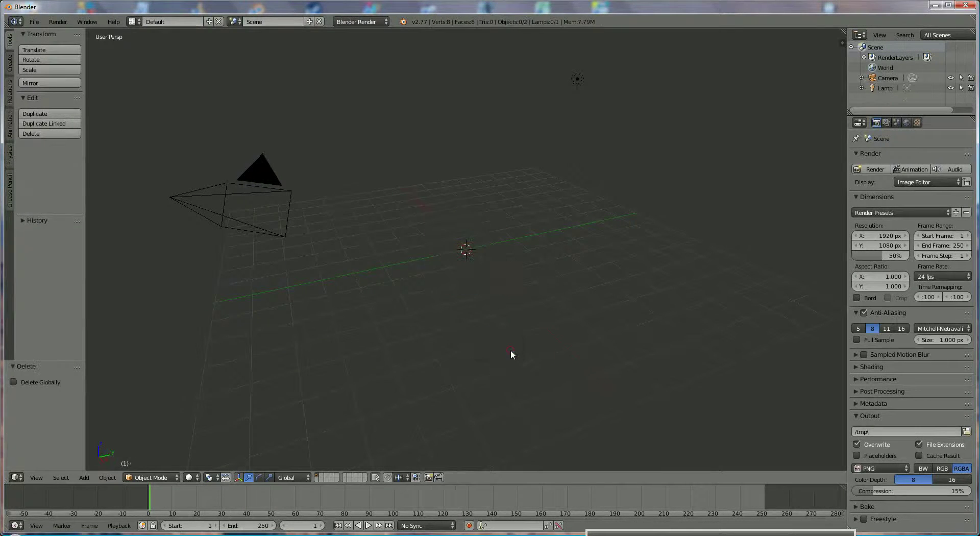
pyautogui.click(84, 478)
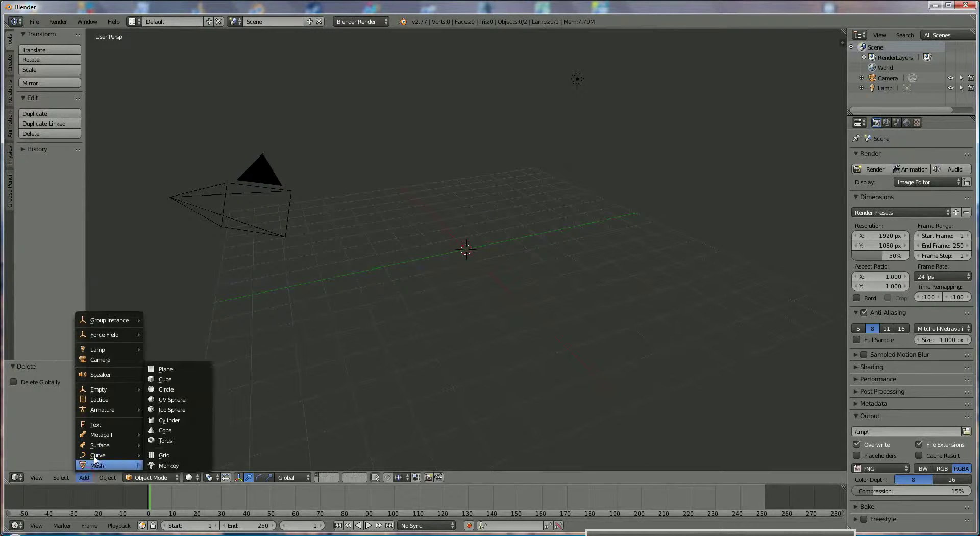
pyautogui.moveTo(95, 458)
pyautogui.click(161, 455)
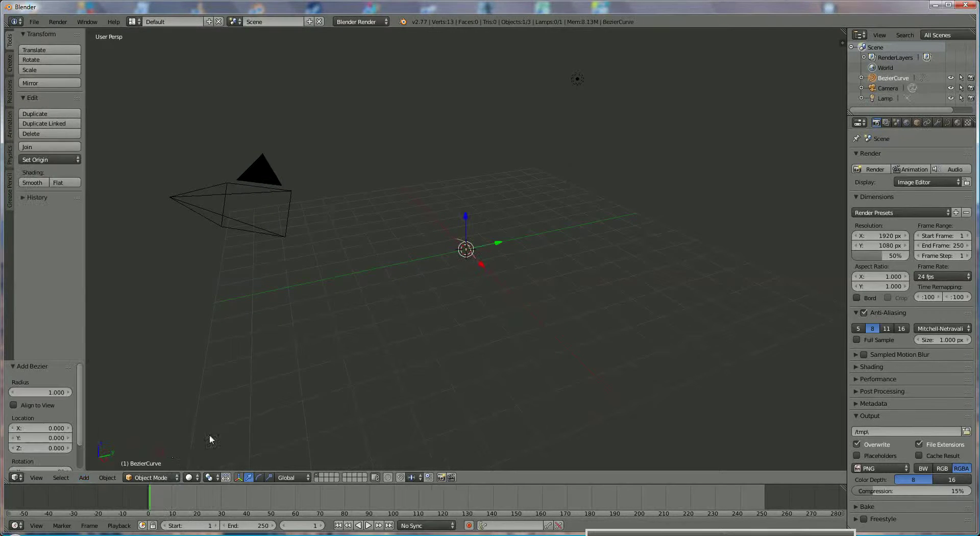
# Step: Set the Bezier curve's shape to 2D so it is filled on both sides
pyautogui.click(947, 123)
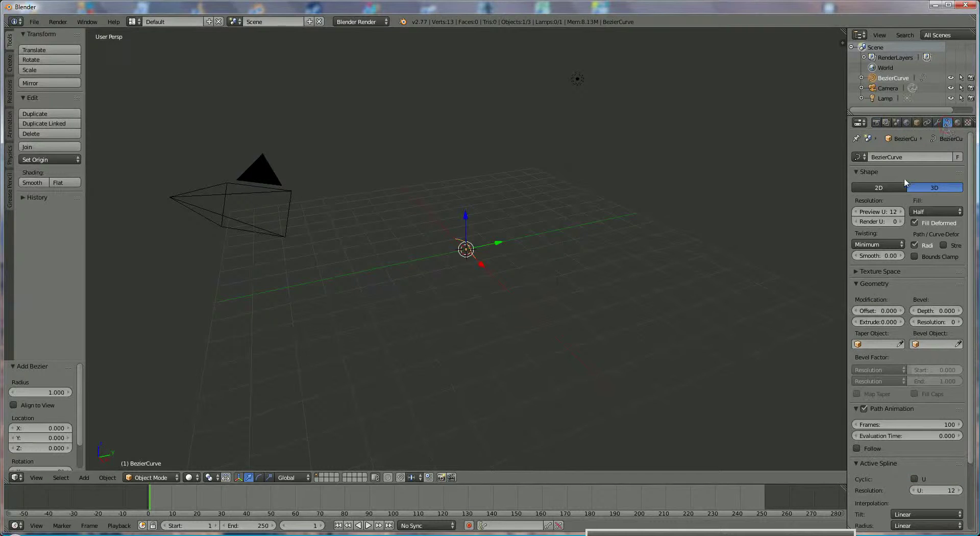
pyautogui.click(882, 189)
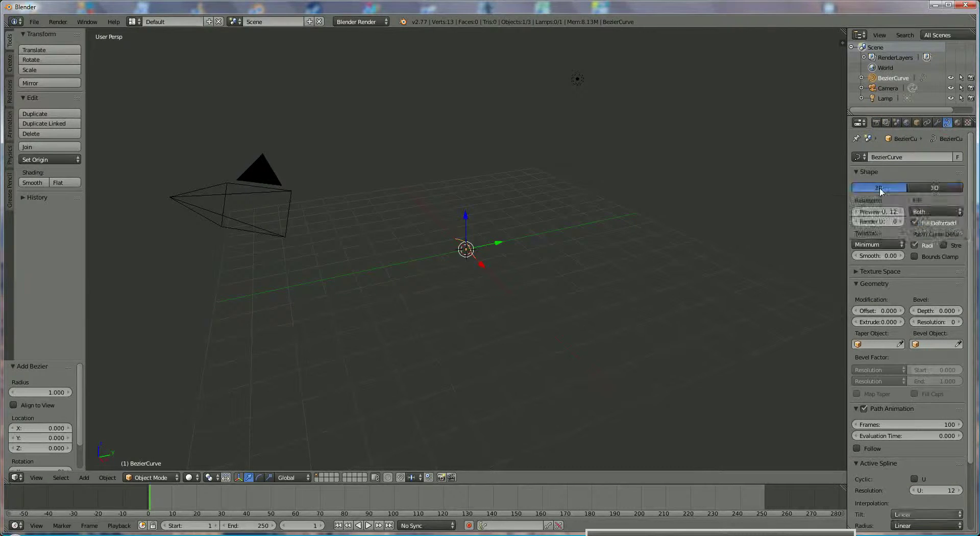
pyautogui.moveTo(586, 283); pyautogui.dragTo(613, 308, button='middle')
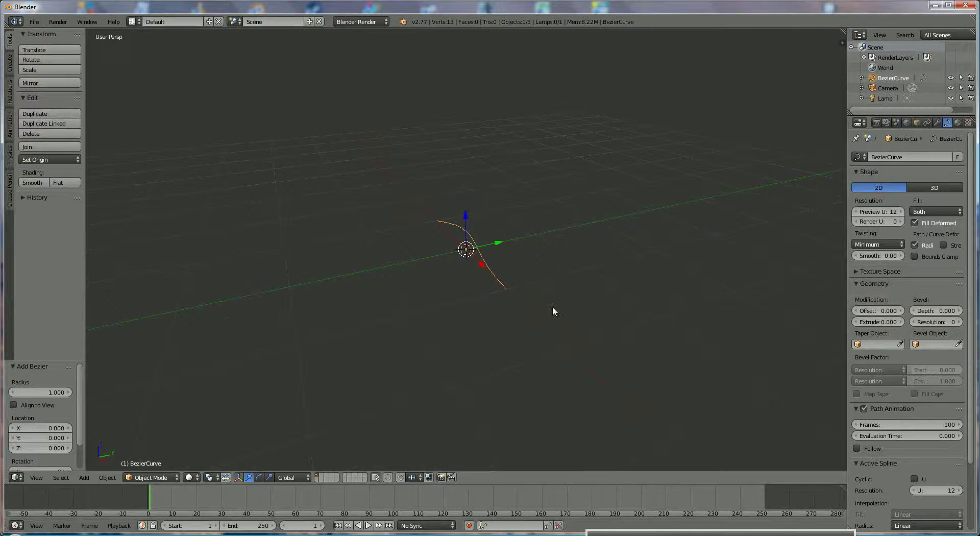
pyautogui.click(151, 477)
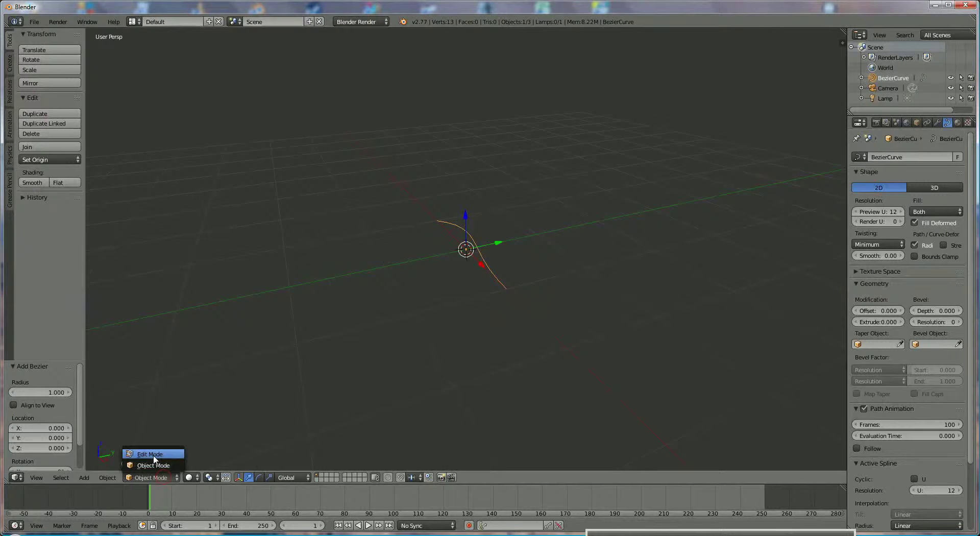
# Step: In Edit Mode, drag the curve's end point toward the lower left to start the arc
pyautogui.click(153, 455)
pyautogui.rightClick(569, 350)
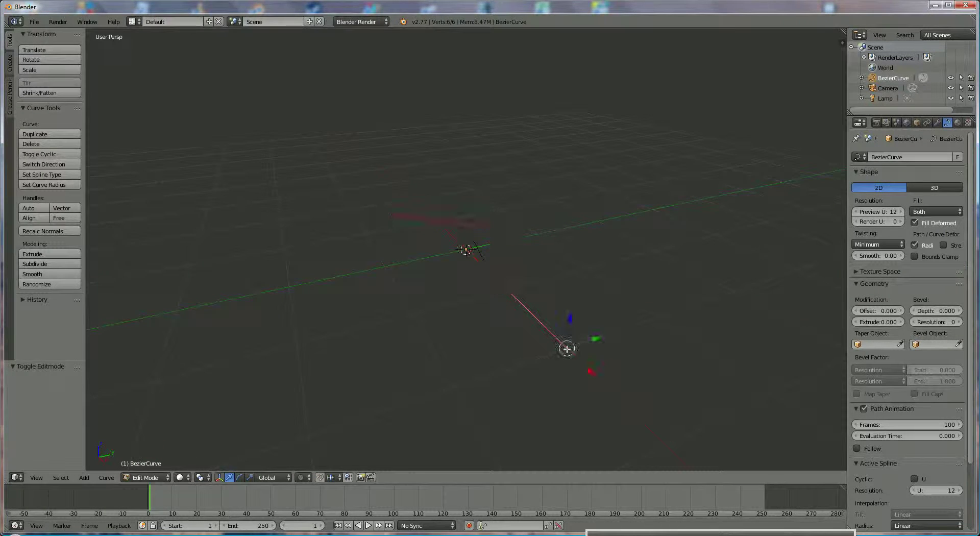
pyautogui.moveTo(597, 339); pyautogui.dragTo(446, 333)
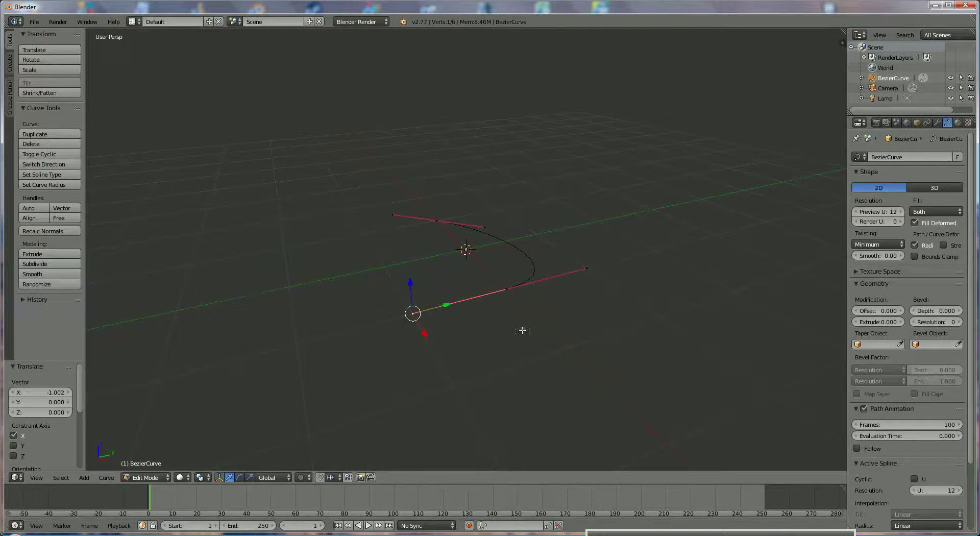
pyautogui.moveTo(523, 330); pyautogui.dragTo(503, 443, button='middle')
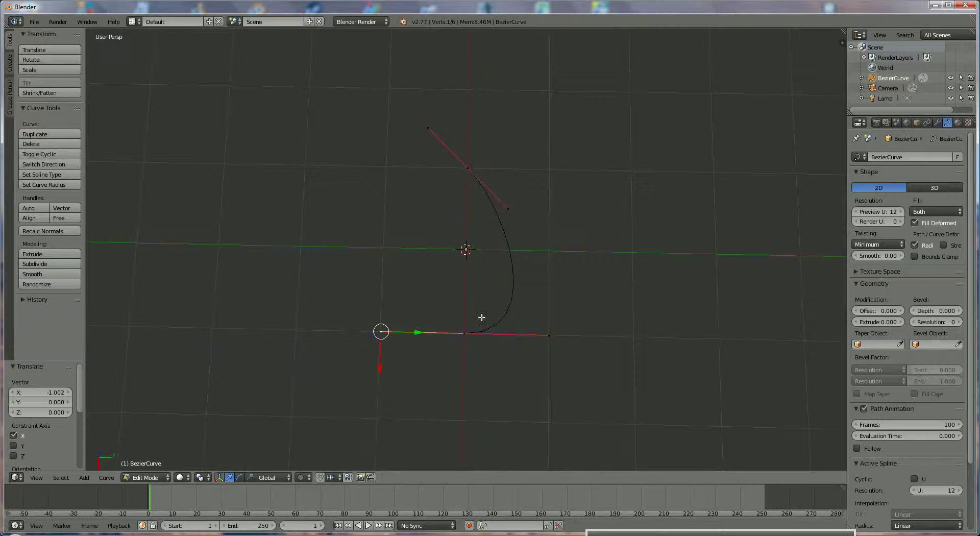
# Step: Slide the upper handle along X so the top end is horizontal
pyautogui.rightClick(508, 210)
pyautogui.press('g')
pyautogui.press('x')
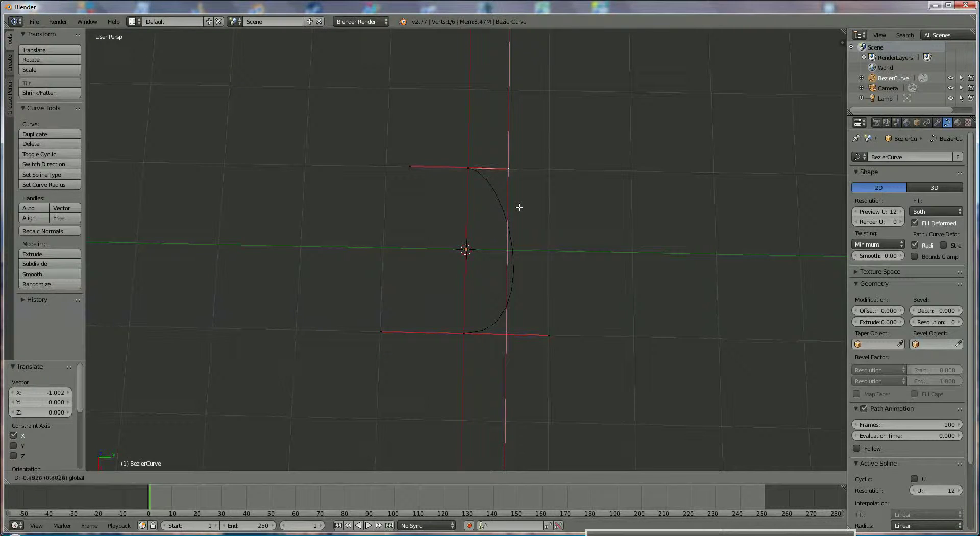
pyautogui.click(518, 207)
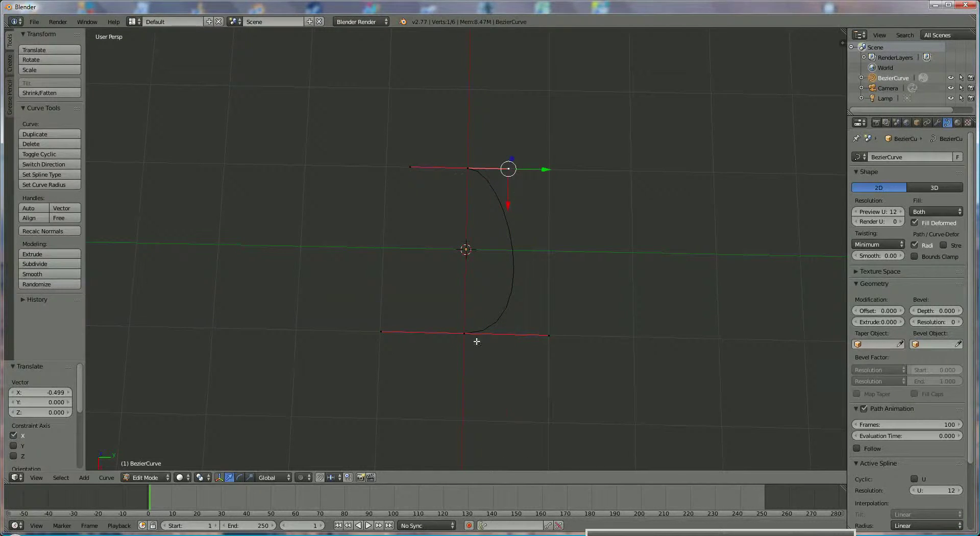
# Step: Move the bottom handle into a horizontal position, then return to Object Mode
pyautogui.rightClick(551, 336)
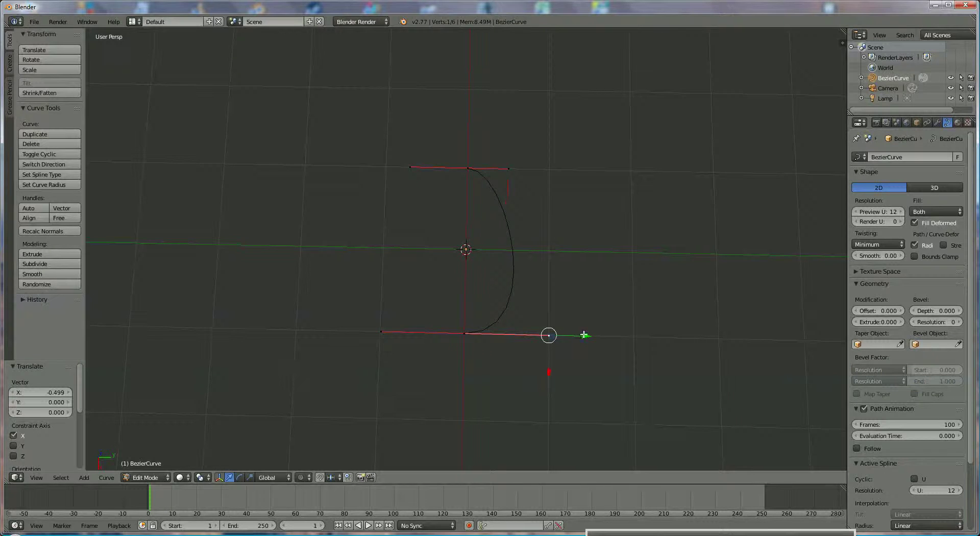
pyautogui.press('g')
pyautogui.press('x')
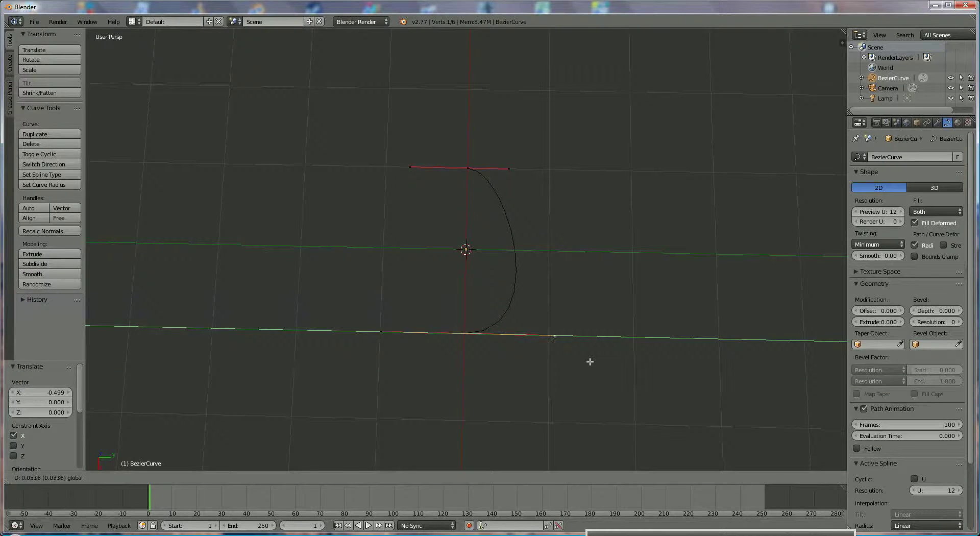
pyautogui.press('y')
pyautogui.click(588, 364)
pyautogui.moveTo(416, 409); pyautogui.dragTo(450, 353, button='middle')
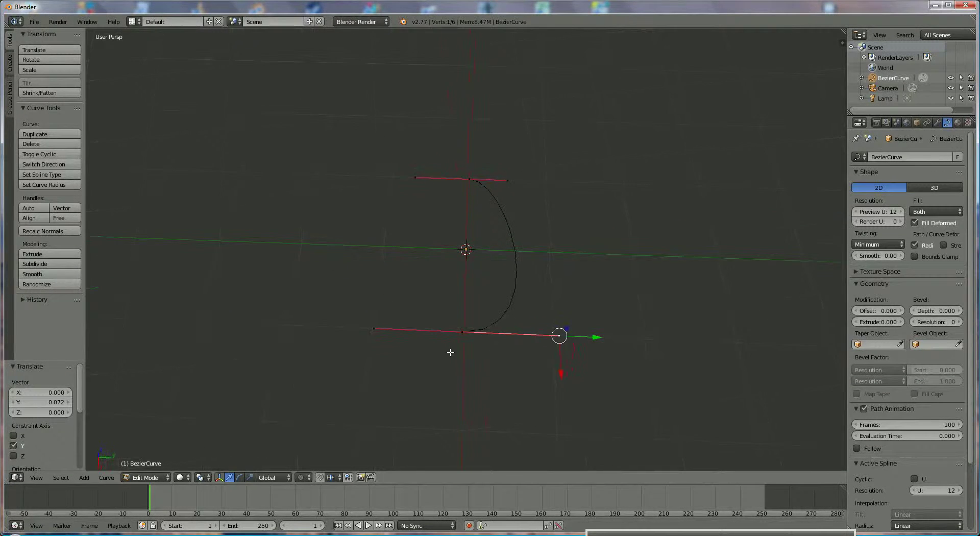
pyautogui.click(146, 477)
pyautogui.click(157, 467)
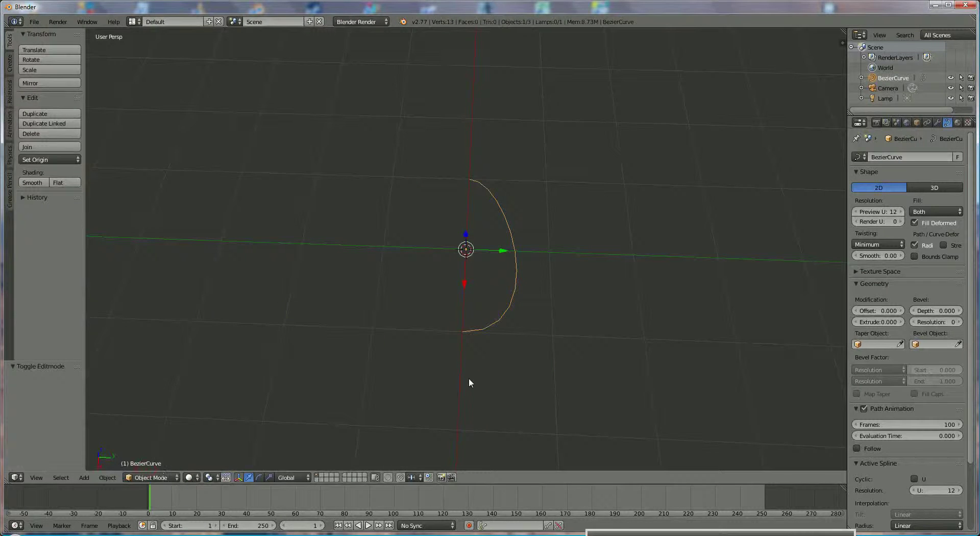
# Step: Convert the half-arc curve into a mesh with Alt+C
pyautogui.hotkey('alt', 'c')
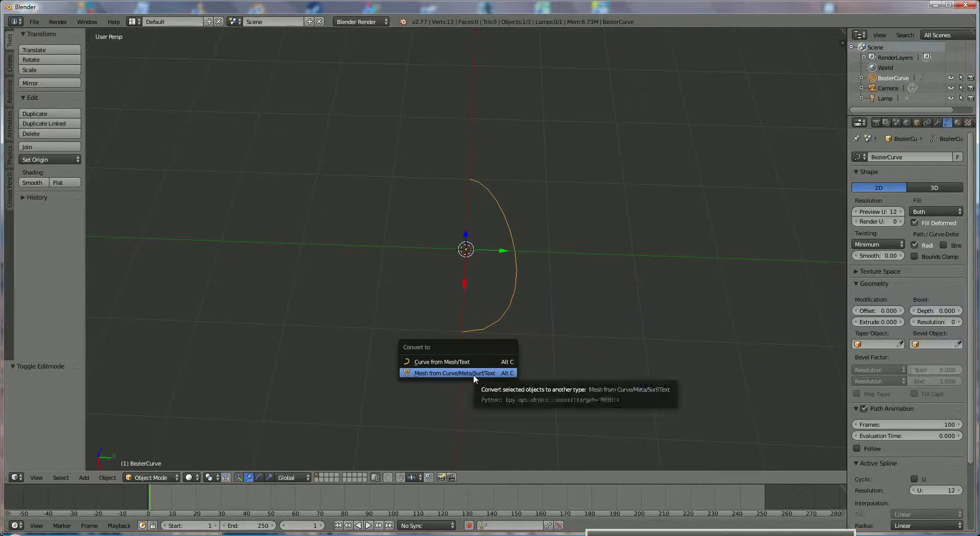
pyautogui.click(473, 375)
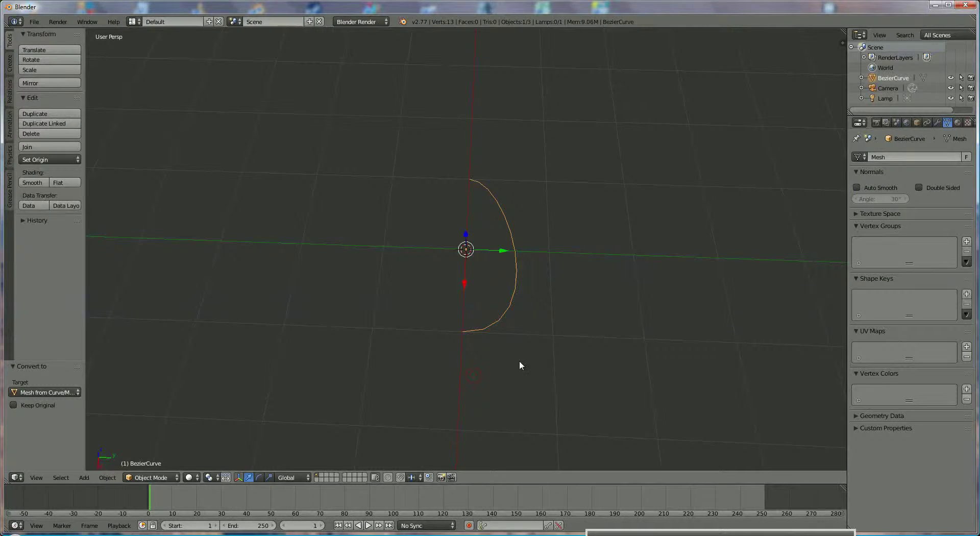
# Step: Add a Screw modifier that revolves the profile around the X axis
pyautogui.click(938, 123)
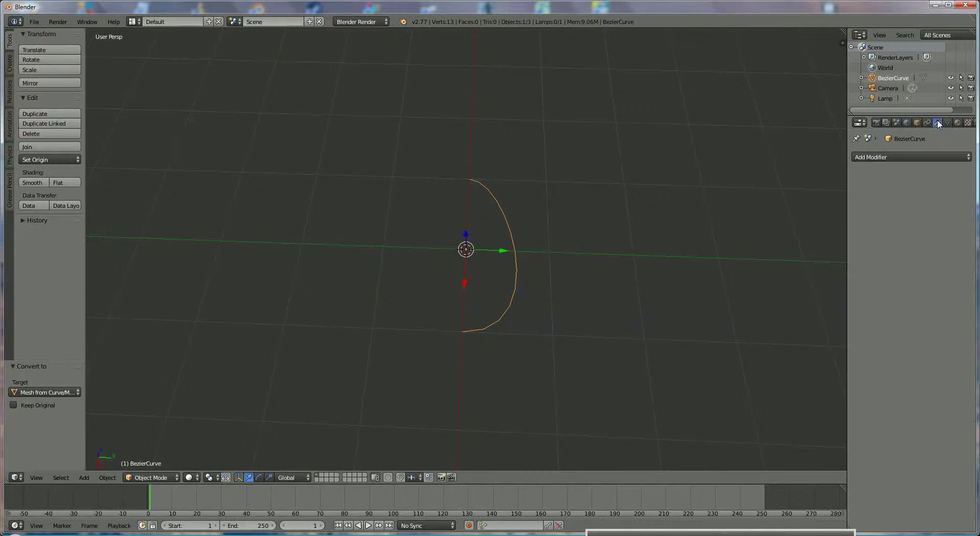
pyautogui.click(924, 158)
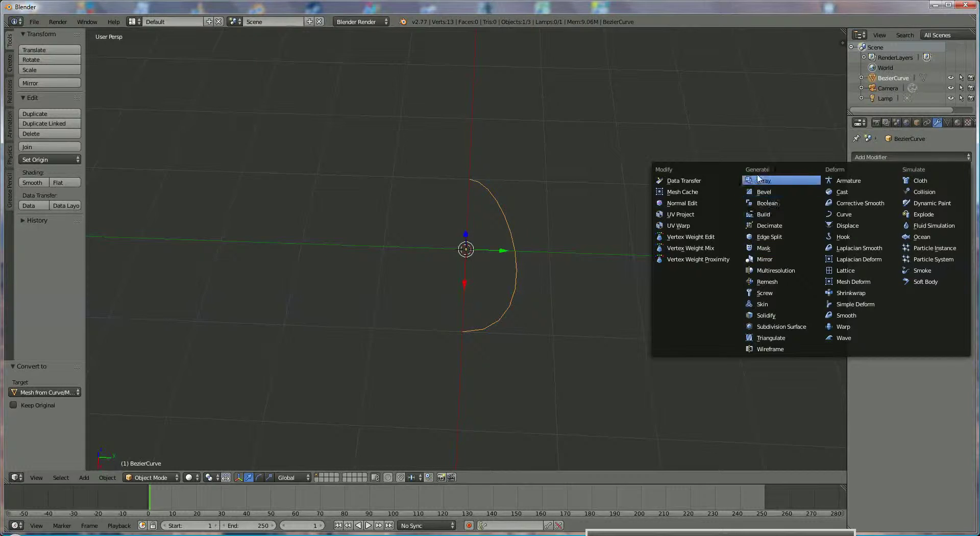
pyautogui.click(769, 293)
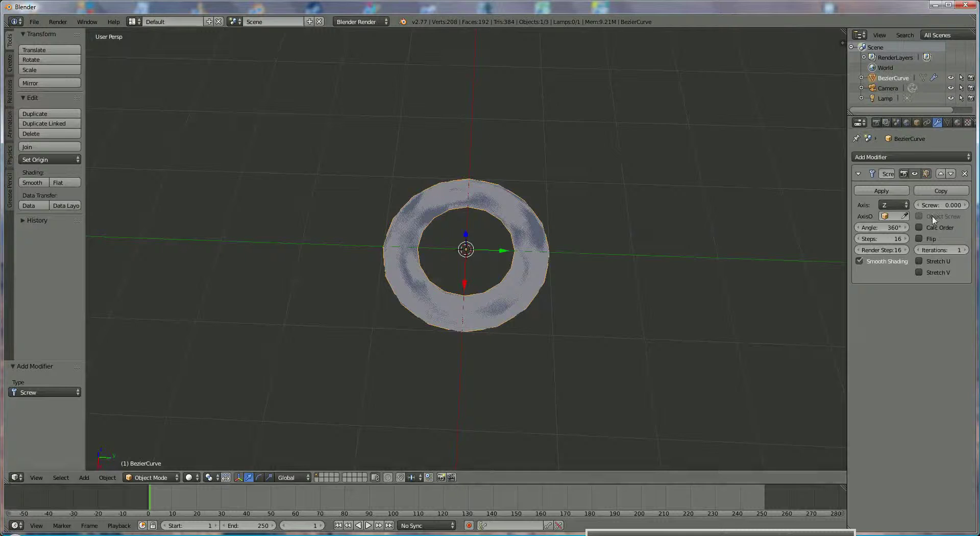
pyautogui.click(894, 205)
pyautogui.click(898, 194)
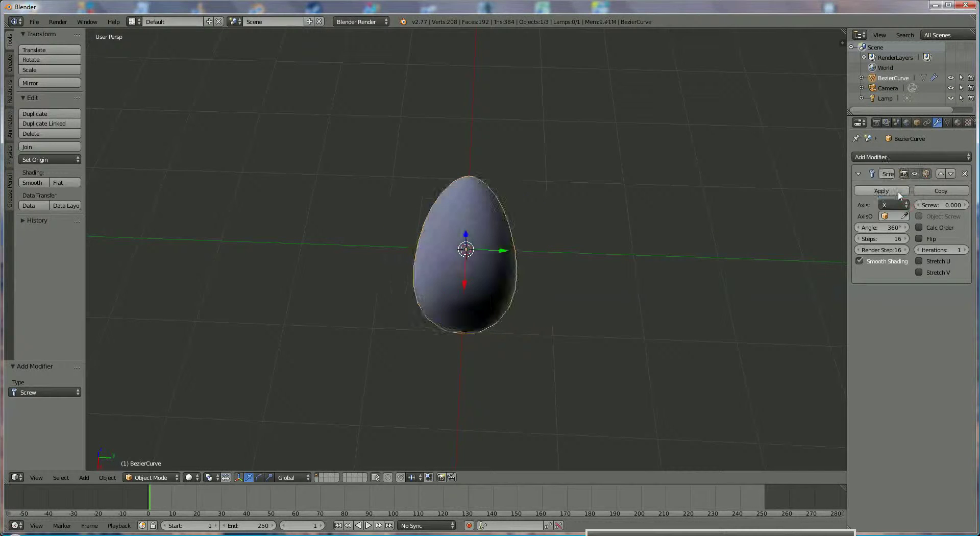
pyautogui.moveTo(556, 270); pyautogui.dragTo(587, 238, button='middle')
# Step: Set the Screw modifier's angle to -180° to form a half shell
pyautogui.click(889, 229)
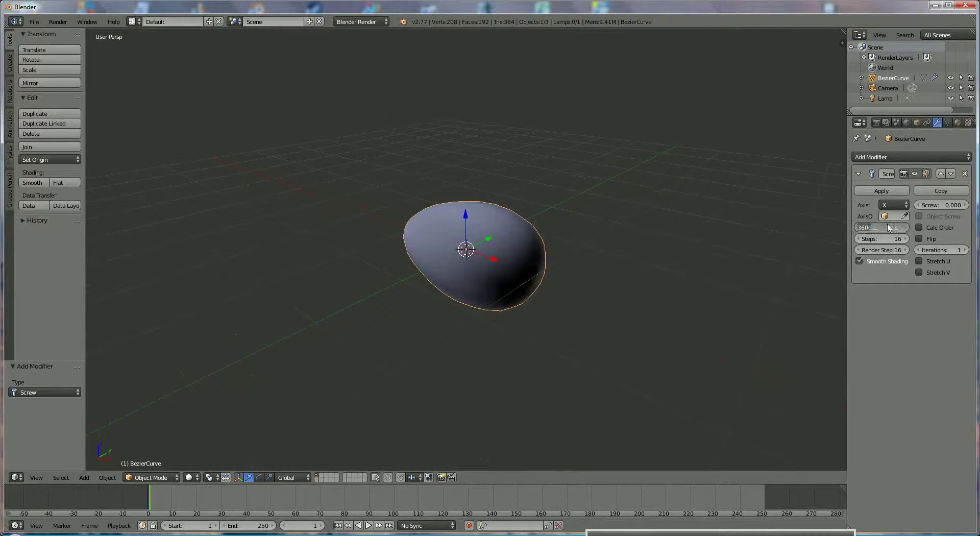
pyautogui.write('180')
pyautogui.press('Return')
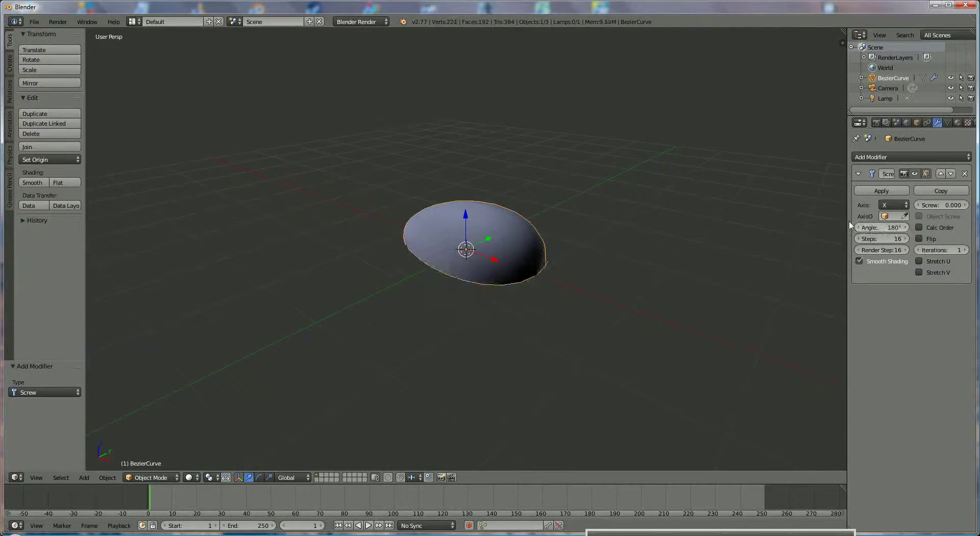
pyautogui.moveTo(511, 220); pyautogui.dragTo(510, 293, button='middle')
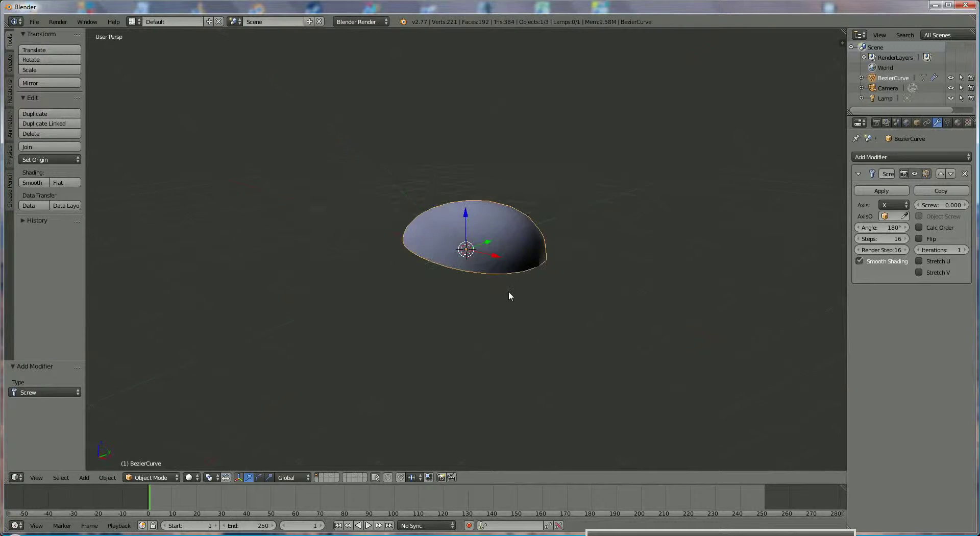
pyautogui.click(888, 229)
pyautogui.press('BackSpace')
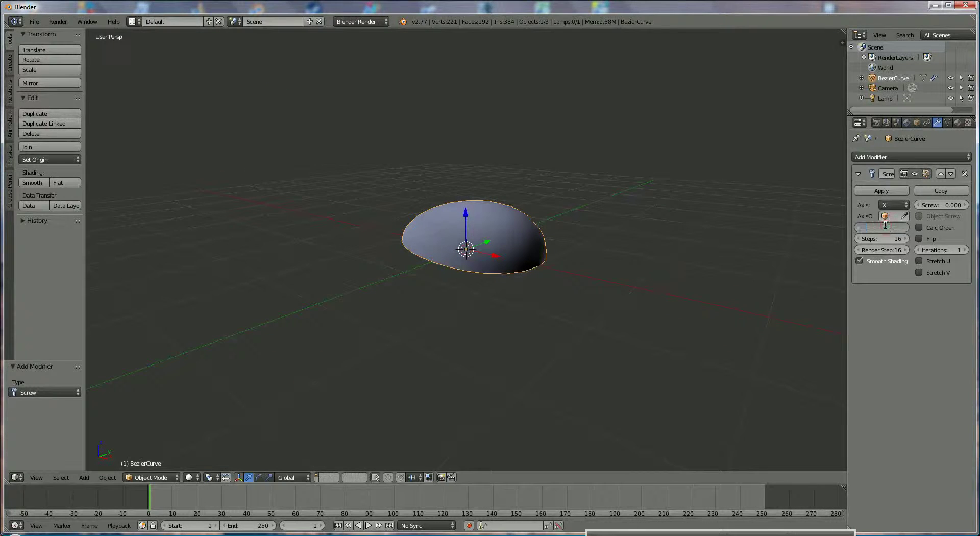
pyautogui.write('-180')
pyautogui.press('Return')
pyautogui.moveTo(538, 288); pyautogui.dragTo(577, 328, button='middle')
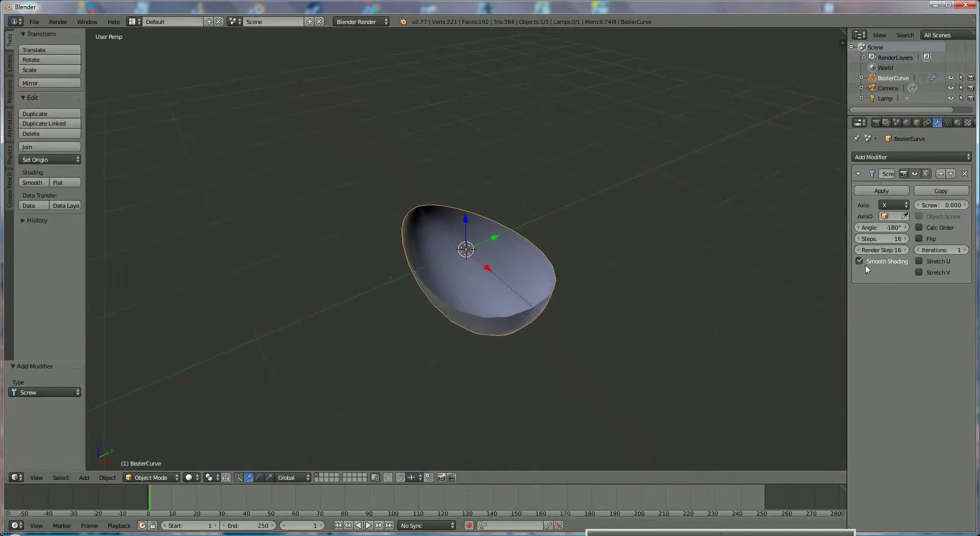
# Step: Set Render Steps and Steps to 50, then apply the Screw modifier
pyautogui.click(897, 251)
pyautogui.write('50')
pyautogui.press('Return')
pyautogui.click(897, 239)
pyautogui.write('50')
pyautogui.press('Return')
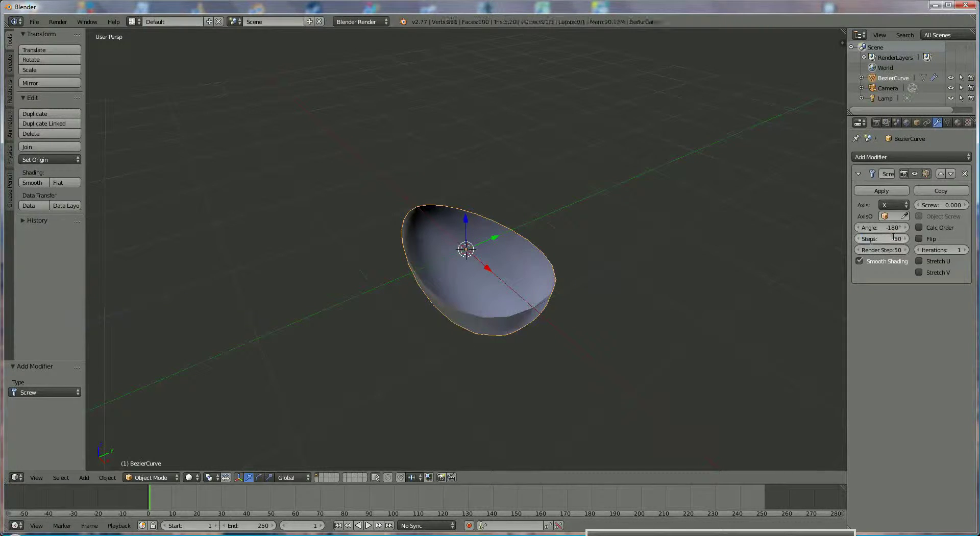
pyautogui.click(898, 192)
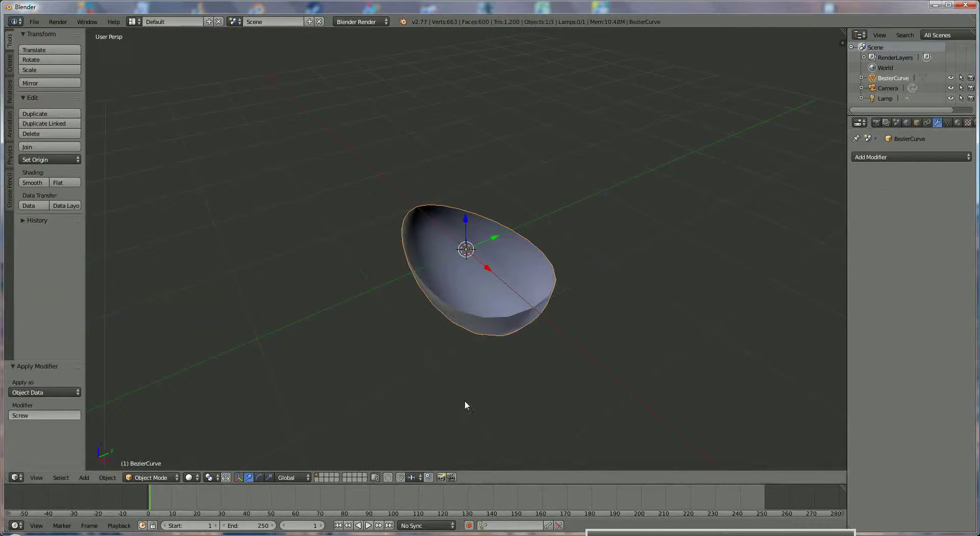
# Step: Enter Edit Mode on the shell in edge select mode, zoomed in
pyautogui.click(147, 478)
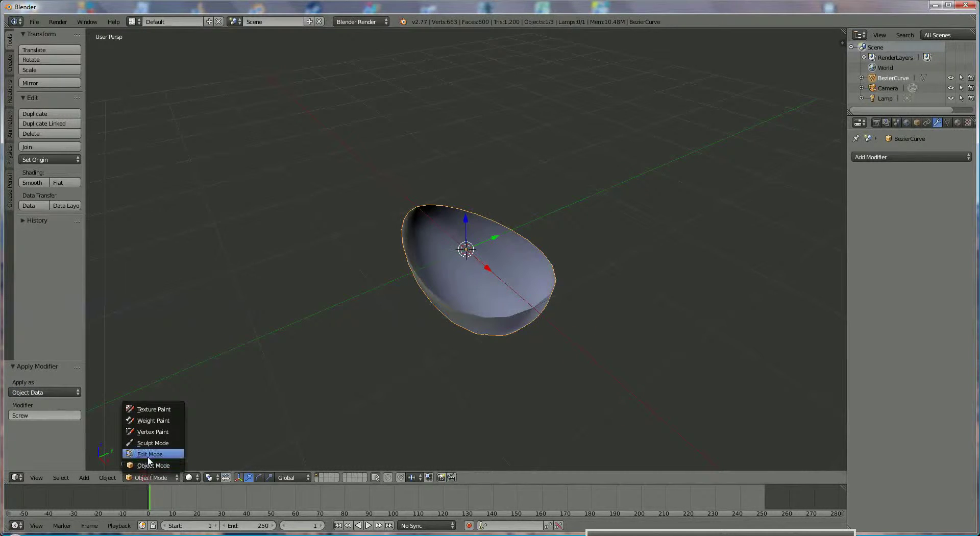
pyautogui.click(149, 451)
pyautogui.moveTo(406, 392); pyautogui.dragTo(376, 383, button='middle')
pyautogui.scroll(4, 340, 438)
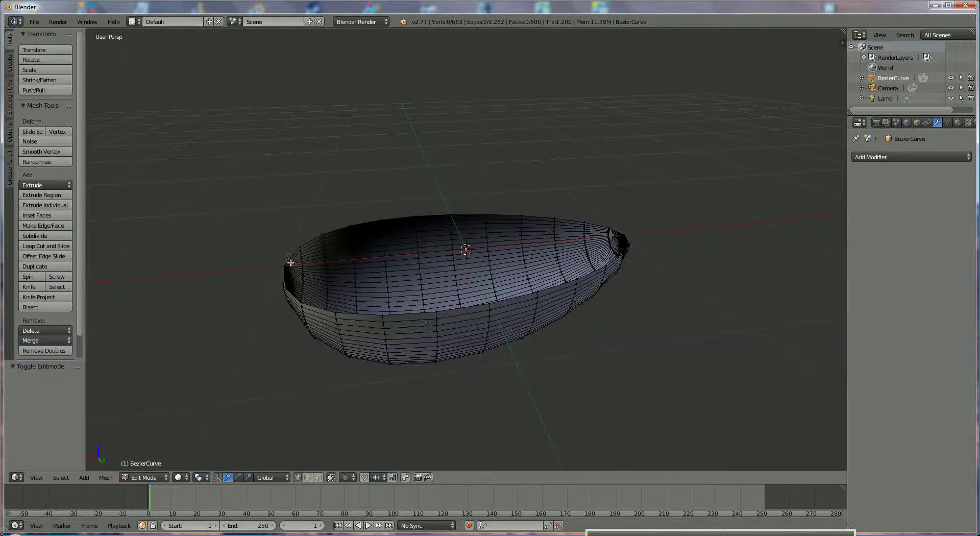
pyautogui.click(308, 478)
# Step: Select the rim edge loops, fill them with one face, and return to Object Mode
pyautogui.rightClick(294, 252)
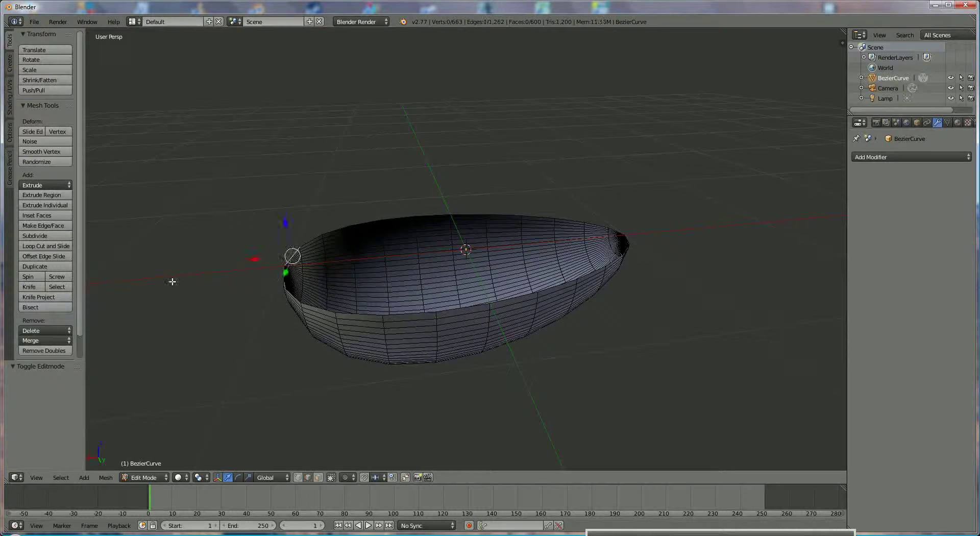
pyautogui.keyDown('alt'); pyautogui.rightClick(310, 239); pyautogui.keyUp('alt')
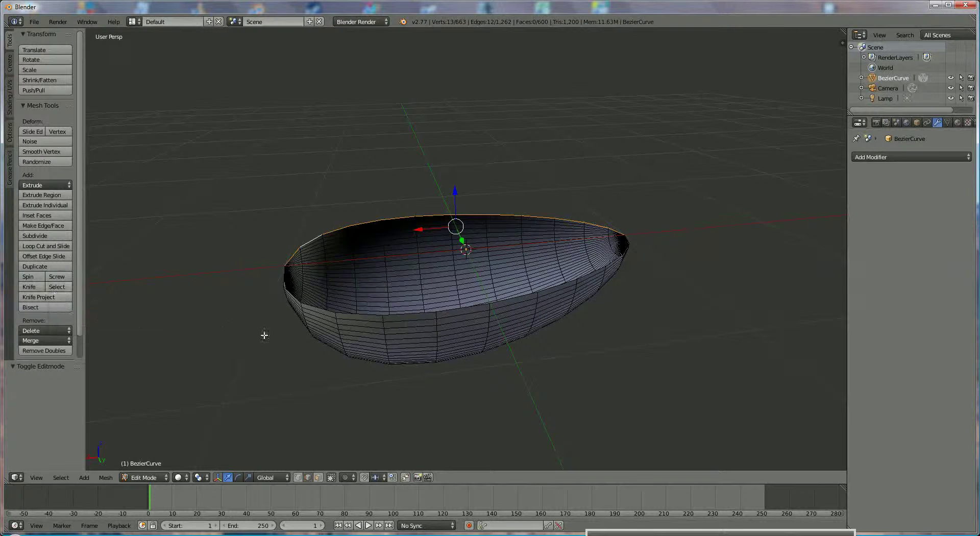
pyautogui.keyDown('alt'); pyautogui.keyDown('shift'); pyautogui.rightClick(414, 314); pyautogui.keyUp('shift'); pyautogui.keyUp('alt')
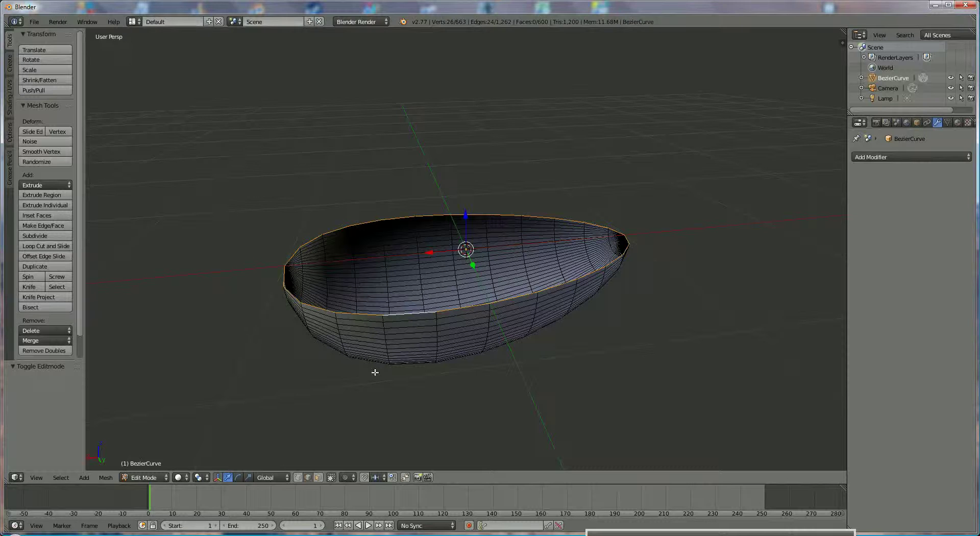
pyautogui.press('f')
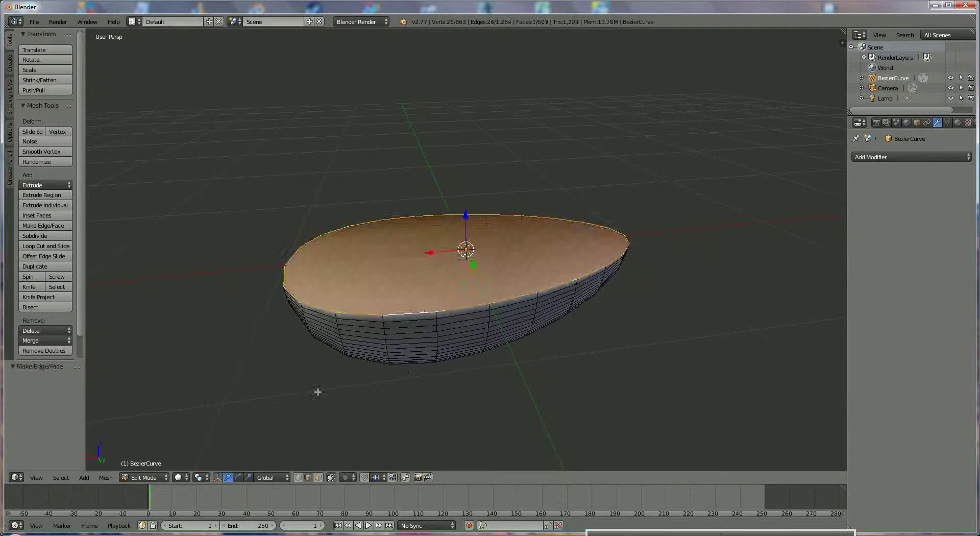
pyautogui.moveTo(335, 394); pyautogui.dragTo(155, 397, button='middle')
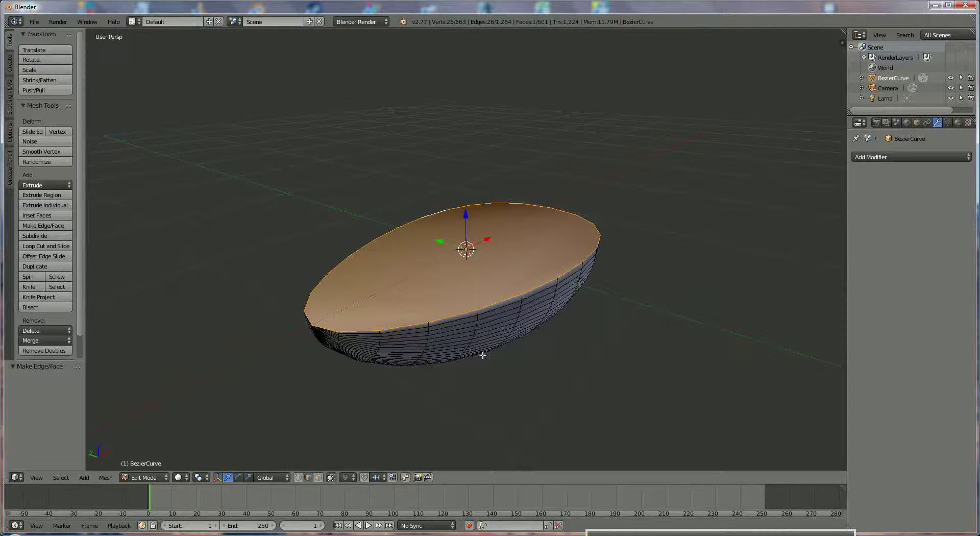
pyautogui.click(153, 479)
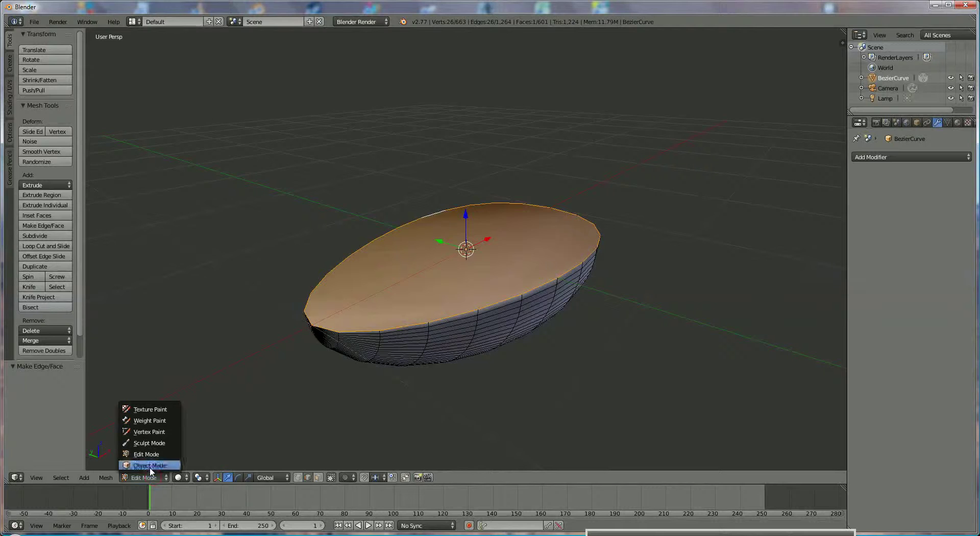
pyautogui.click(150, 465)
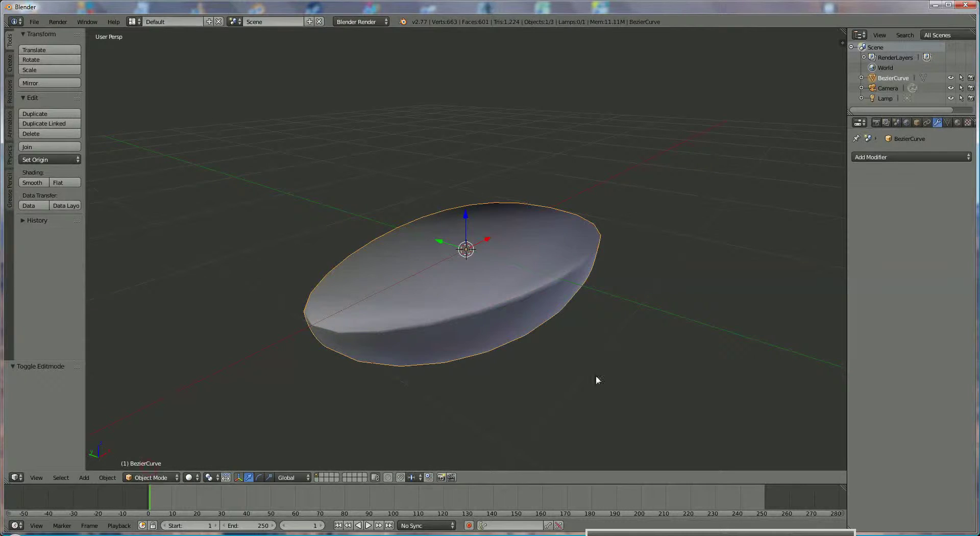
# Step: Create a new material for the shell named 'brown'
pyautogui.click(958, 123)
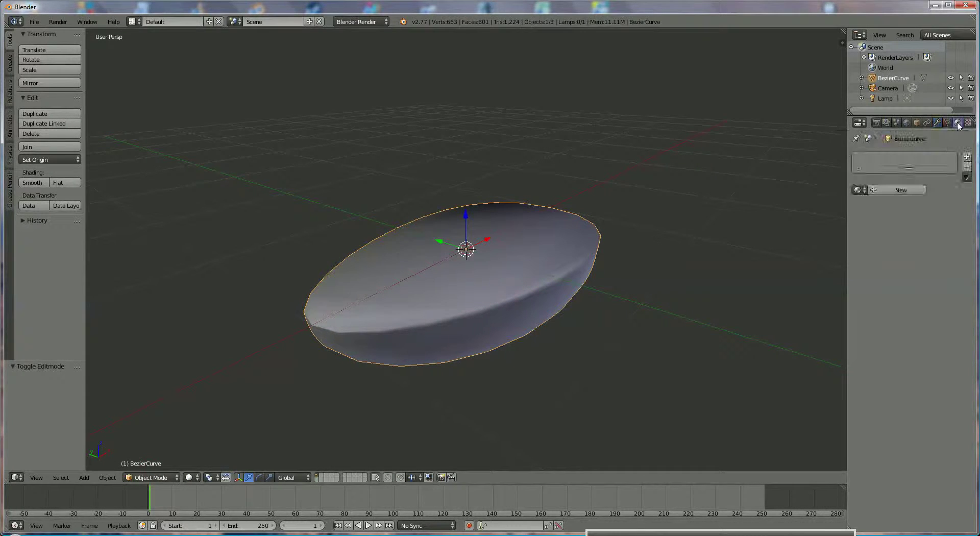
pyautogui.click(902, 190)
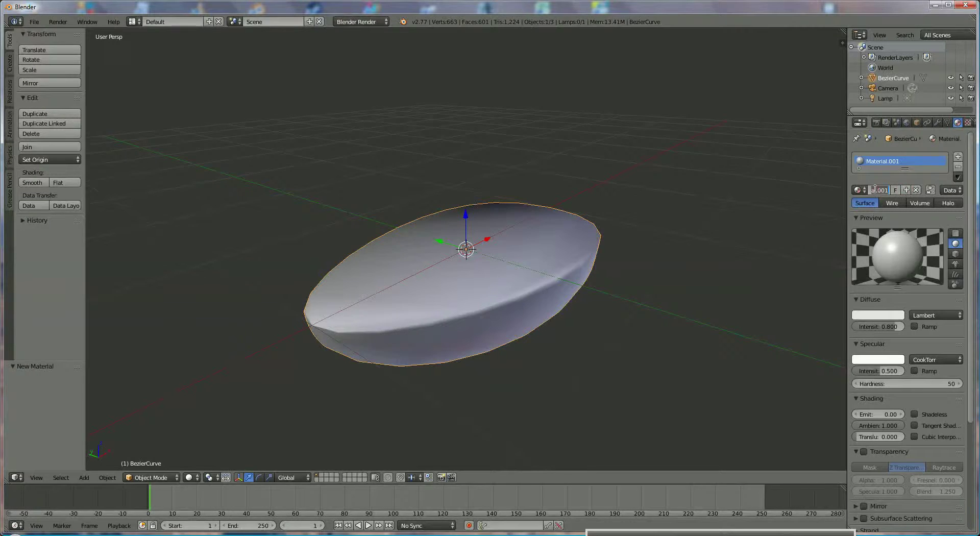
pyautogui.press('BackSpace')
pyautogui.write('brown')
pyautogui.press('Return')
# Step: Give it a dark brown diffuse colour, diffuse intensity 1.000 and specular intensity 0.000
pyautogui.click(894, 315)
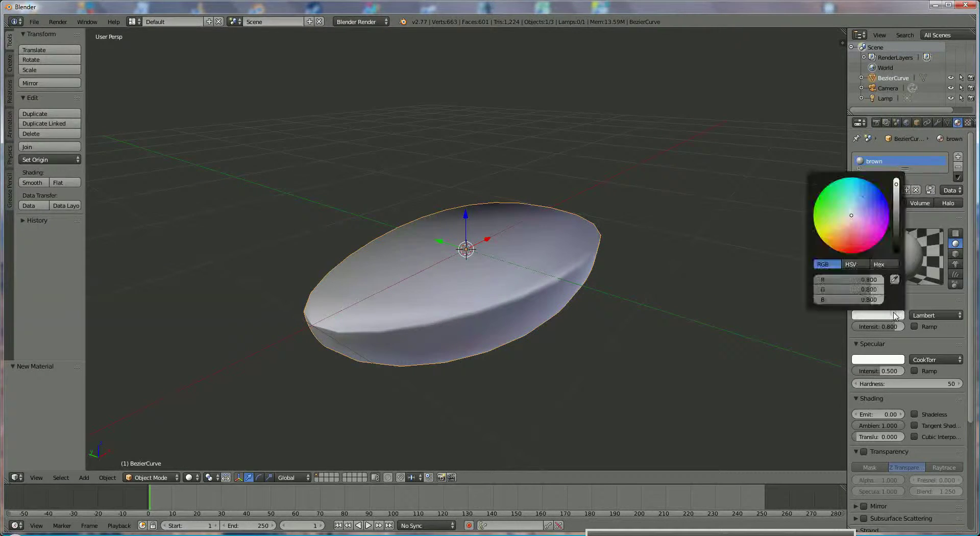
pyautogui.click(847, 232)
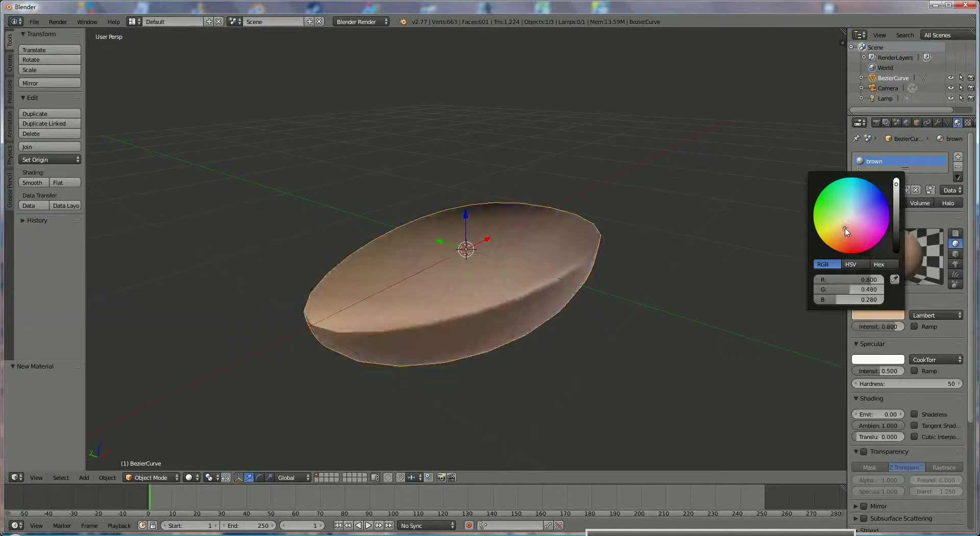
pyautogui.moveTo(847, 231); pyautogui.dragTo(846, 233)
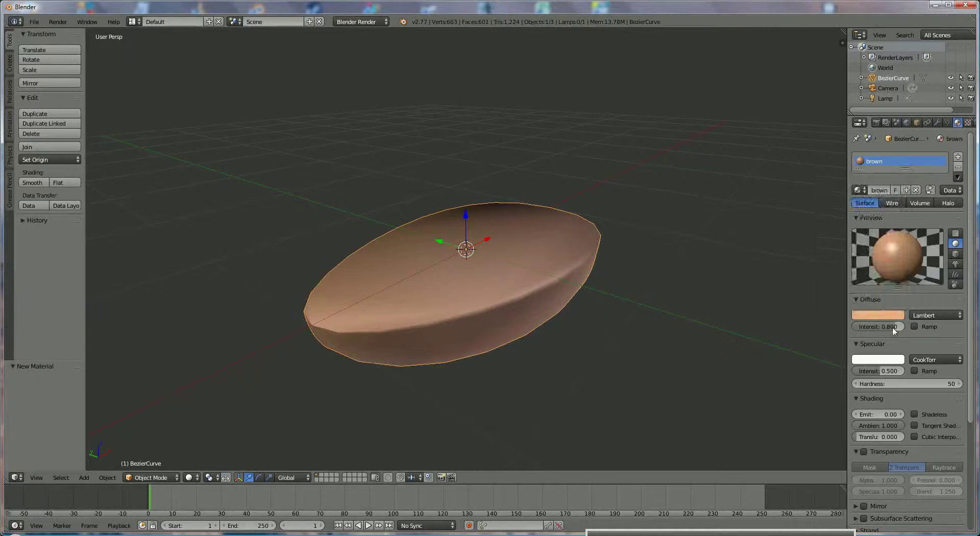
pyautogui.moveTo(893, 327); pyautogui.dragTo(932, 329)
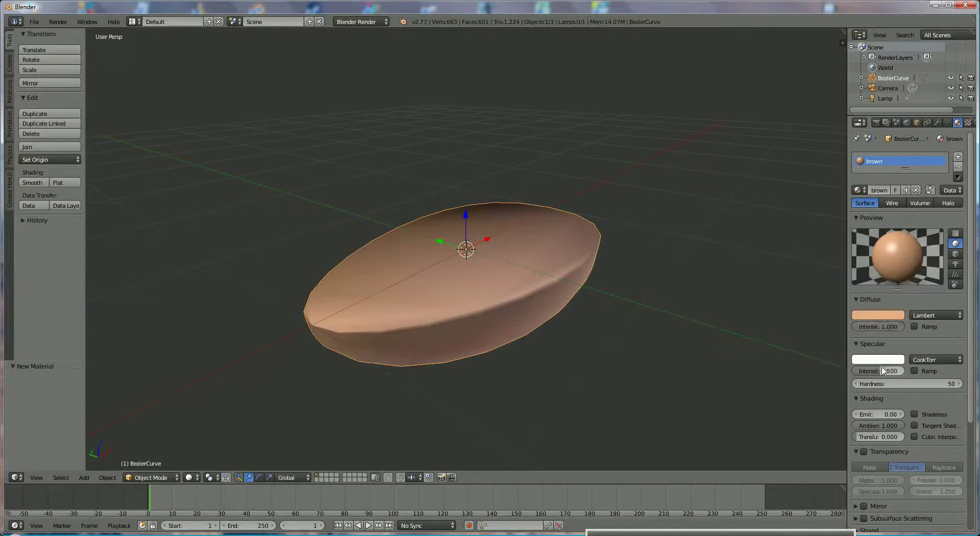
pyautogui.moveTo(861, 373); pyautogui.dragTo(804, 366)
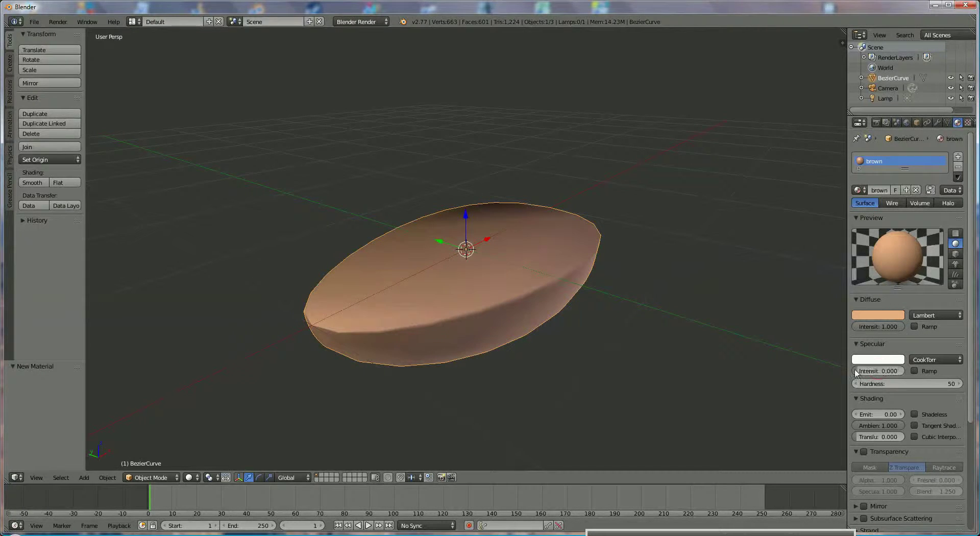
pyautogui.scroll(-10, 585, 367)
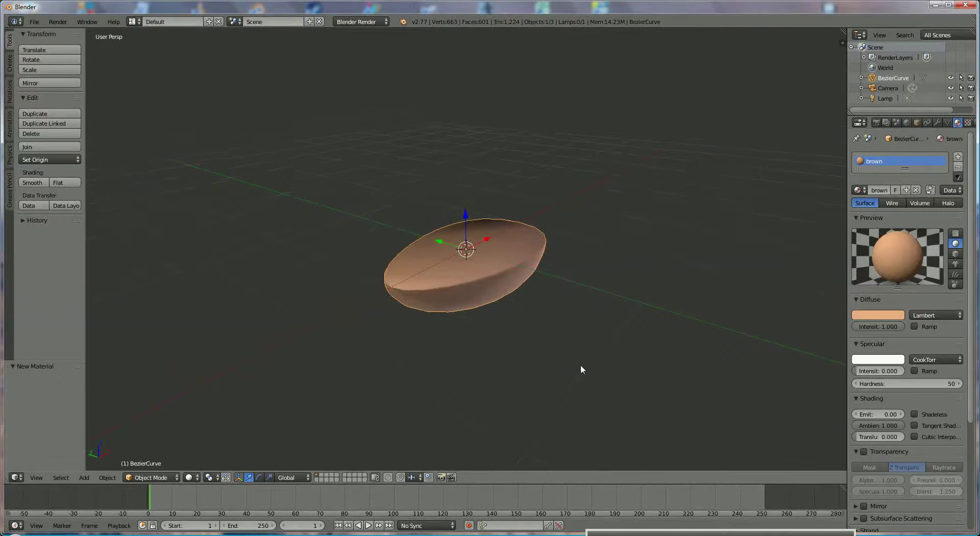
# Step: Select the camera, enable Lock Camera to View, and look through the camera
pyautogui.rightClick(730, 95)
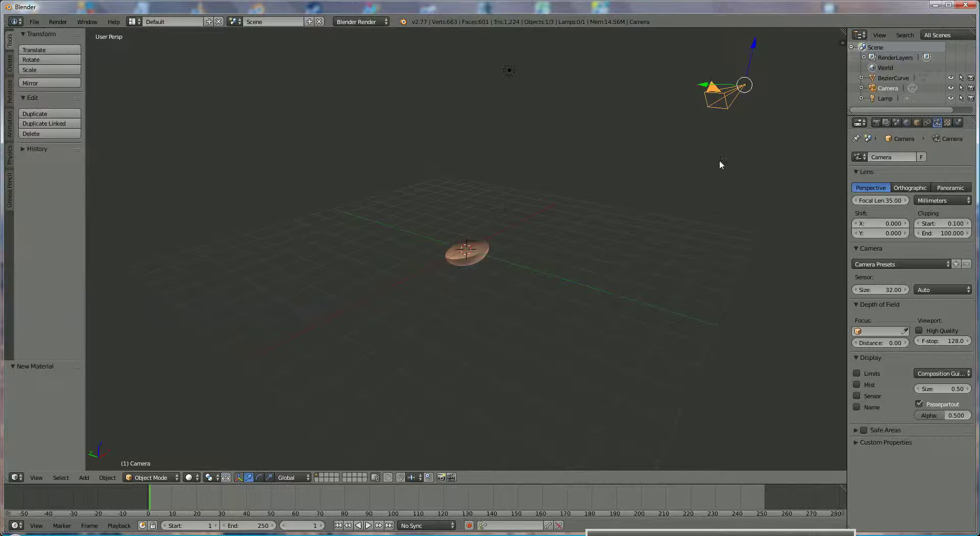
pyautogui.press('n')
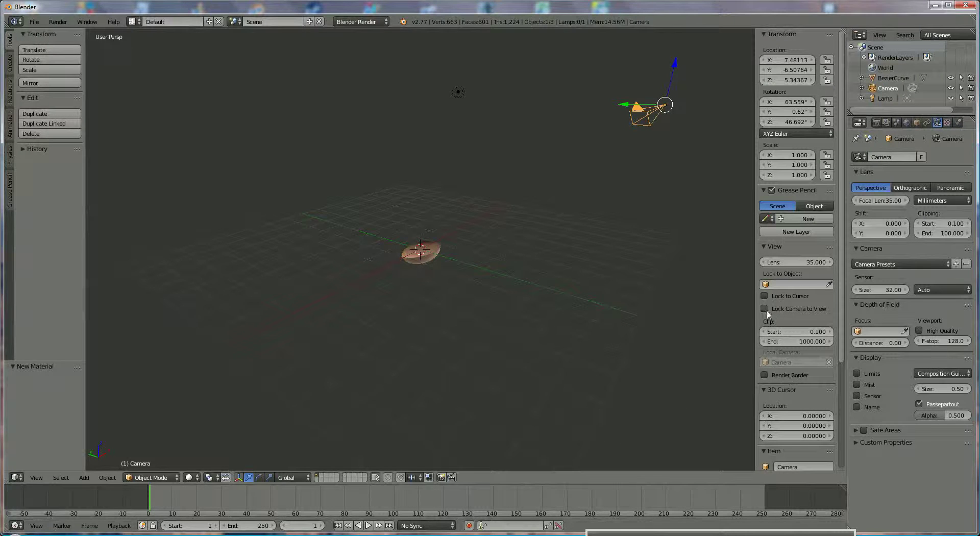
pyautogui.click(764, 310)
pyautogui.press('KP_0')
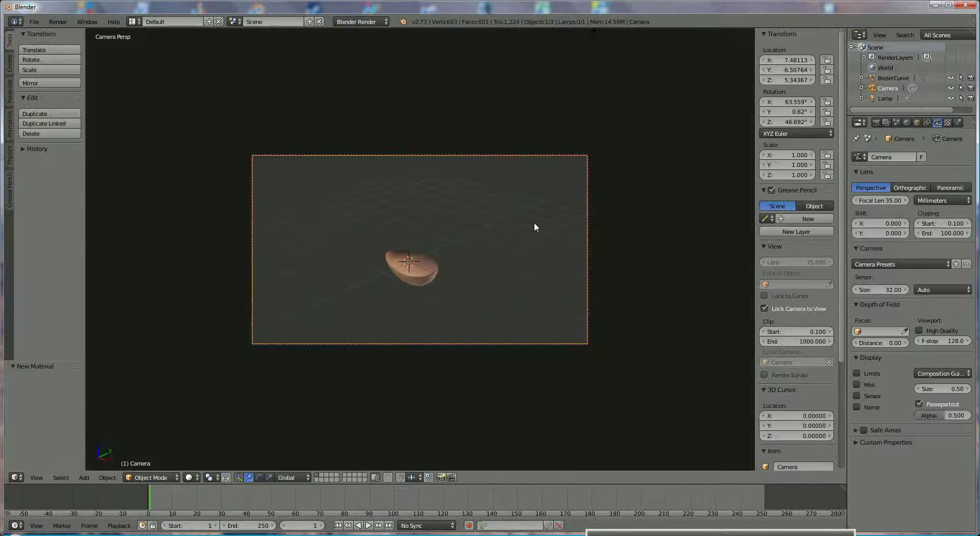
# Step: Zoom and orbit until the brown shell fills the camera frame, then leave camera view
pyautogui.scroll(4, 443, 277)
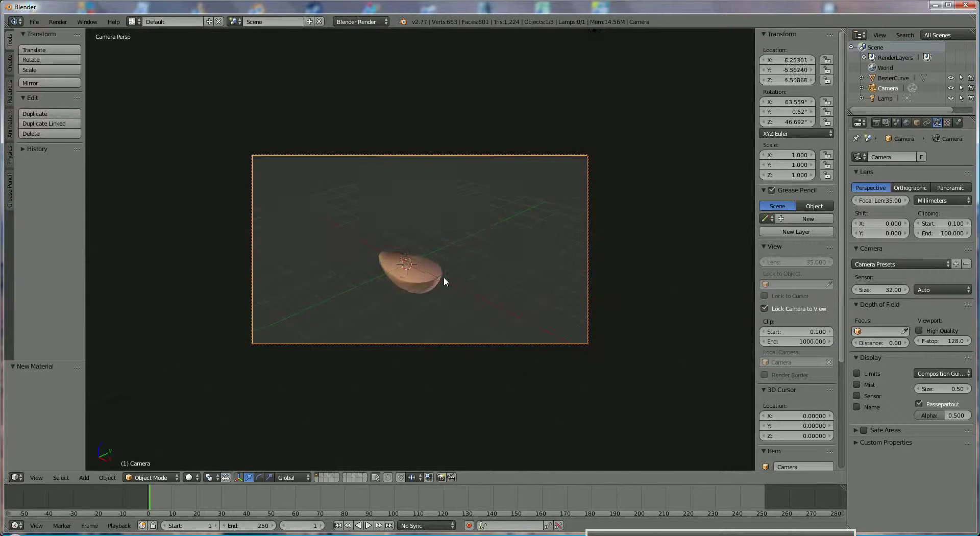
pyautogui.moveTo(423, 299); pyautogui.dragTo(476, 277, button='middle')
pyautogui.scroll(2, 465, 284)
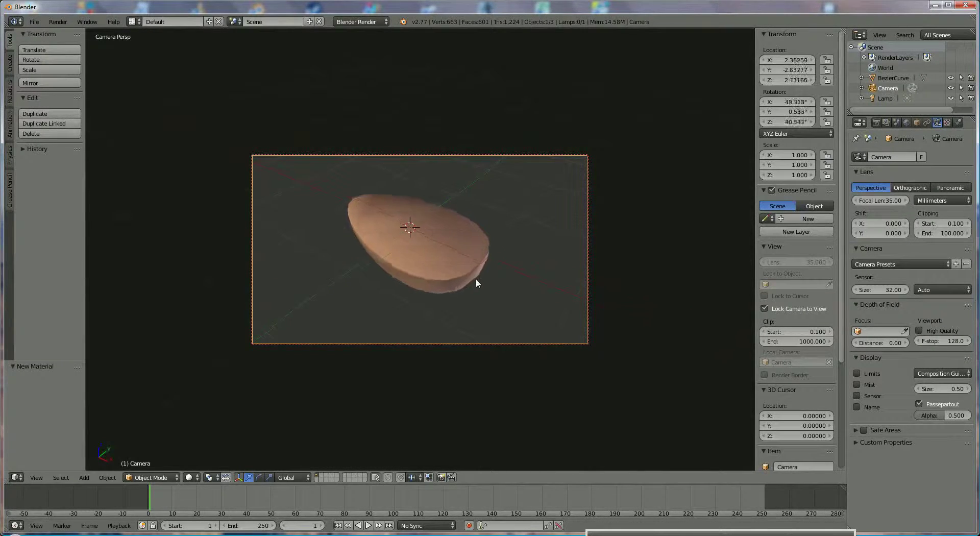
pyautogui.scroll(2, 476, 279)
pyautogui.scroll(2, 476, 284)
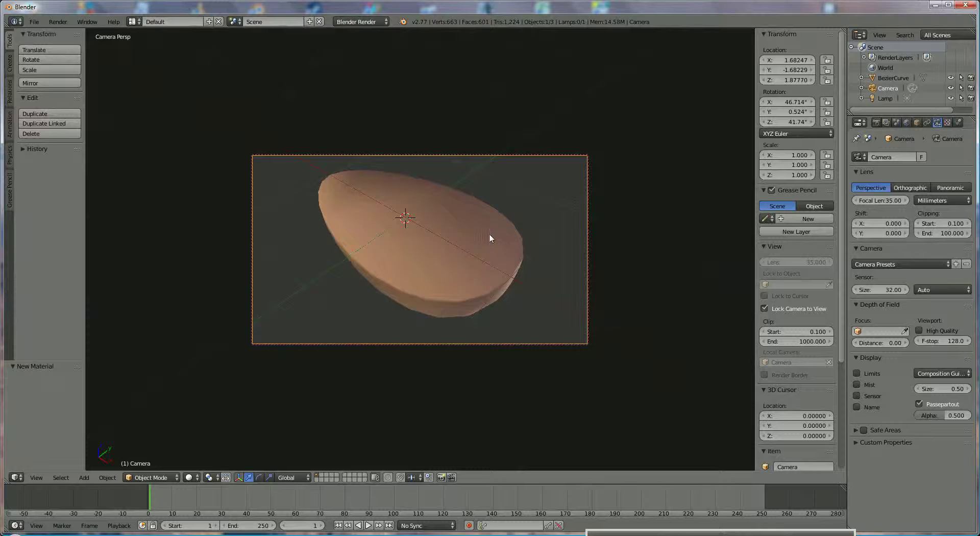
pyautogui.press('KP_0')
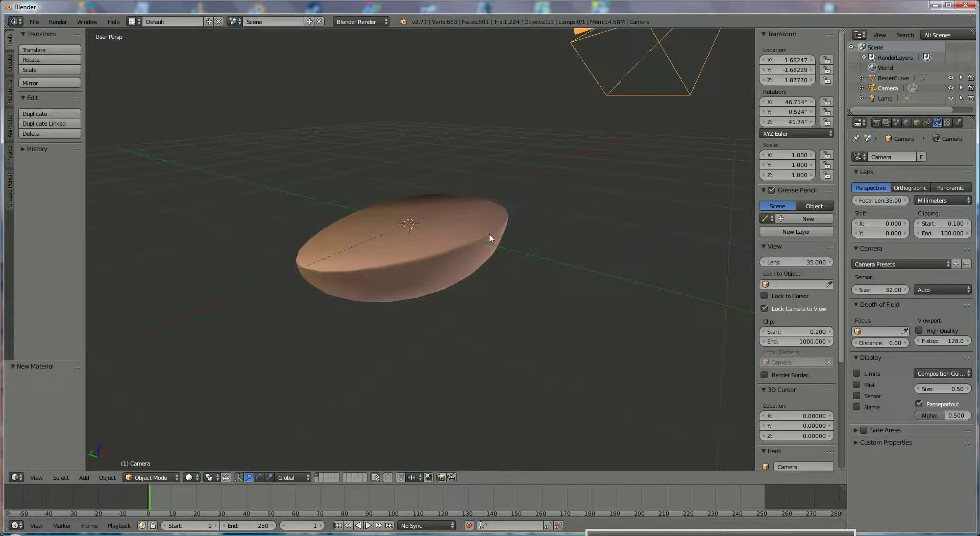
pyautogui.scroll(-5, 588, 301)
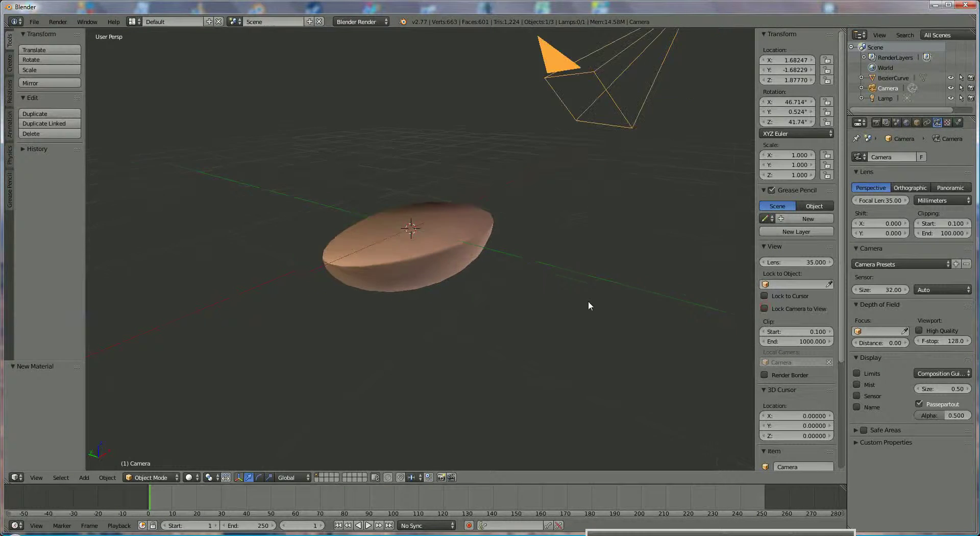
pyautogui.moveTo(580, 286); pyautogui.dragTo(531, 227, button='middle')
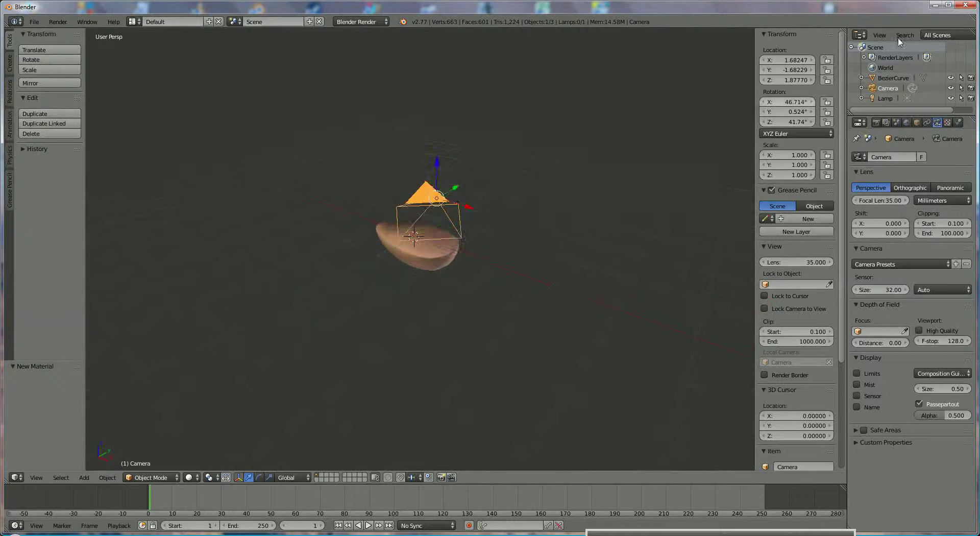
# Step: Move the lamp down and along X to sit just above the shell
pyautogui.click(886, 98)
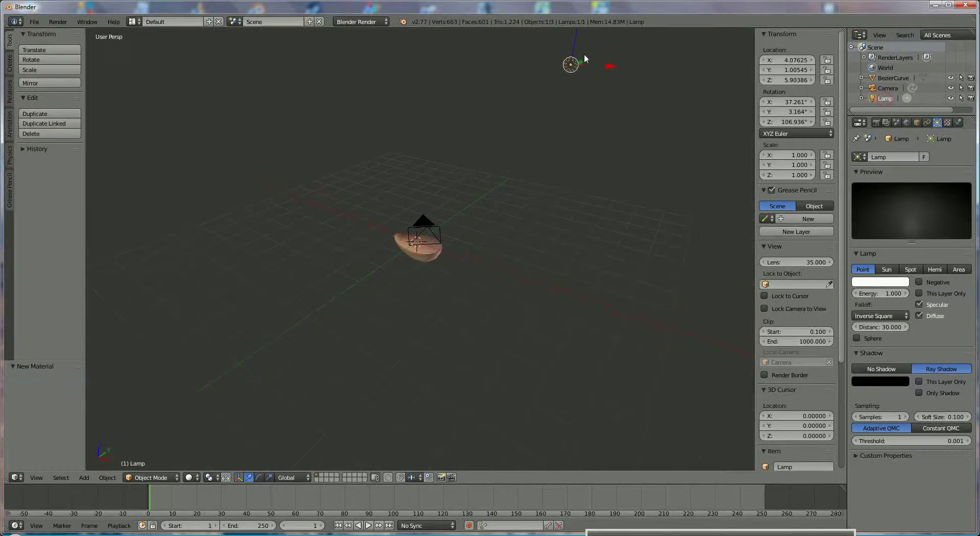
pyautogui.moveTo(576, 33); pyautogui.dragTo(553, 209)
pyautogui.moveTo(491, 267); pyautogui.dragTo(537, 177, button='middle')
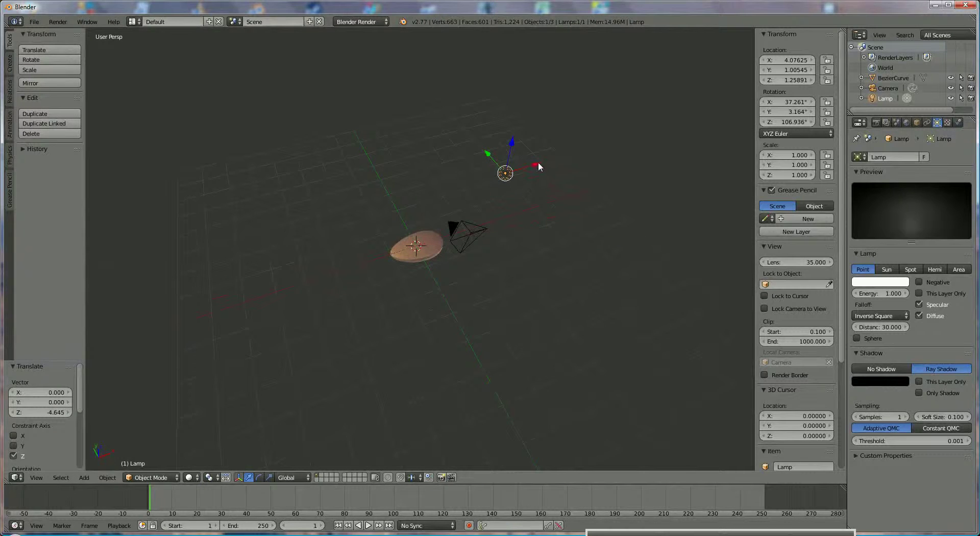
pyautogui.moveTo(538, 162); pyautogui.dragTo(458, 195)
pyautogui.moveTo(458, 194); pyautogui.dragTo(340, 175, button='middle')
pyautogui.moveTo(452, 171); pyautogui.dragTo(452, 179)
pyautogui.moveTo(473, 230); pyautogui.dragTo(485, 249)
pyautogui.moveTo(473, 204); pyautogui.dragTo(475, 185)
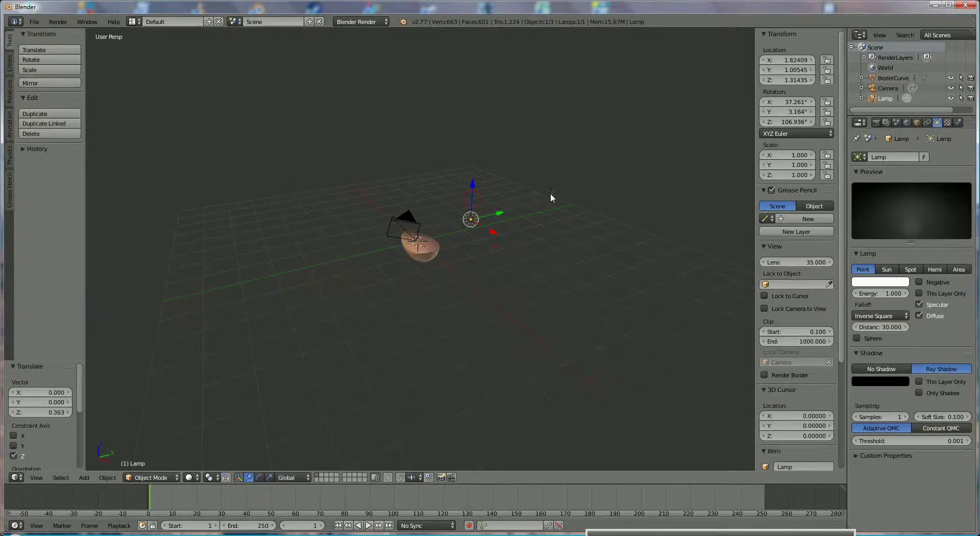
# Step: Duplicate the lamp as Lamp.001 and shift it along X and Y beside the shell
pyautogui.hotkey('shift', 'd')
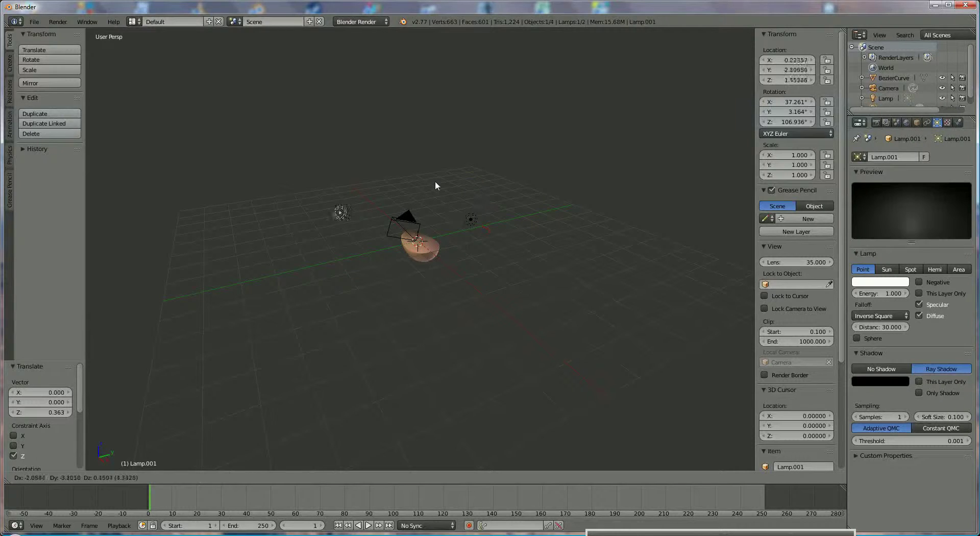
pyautogui.click(461, 177)
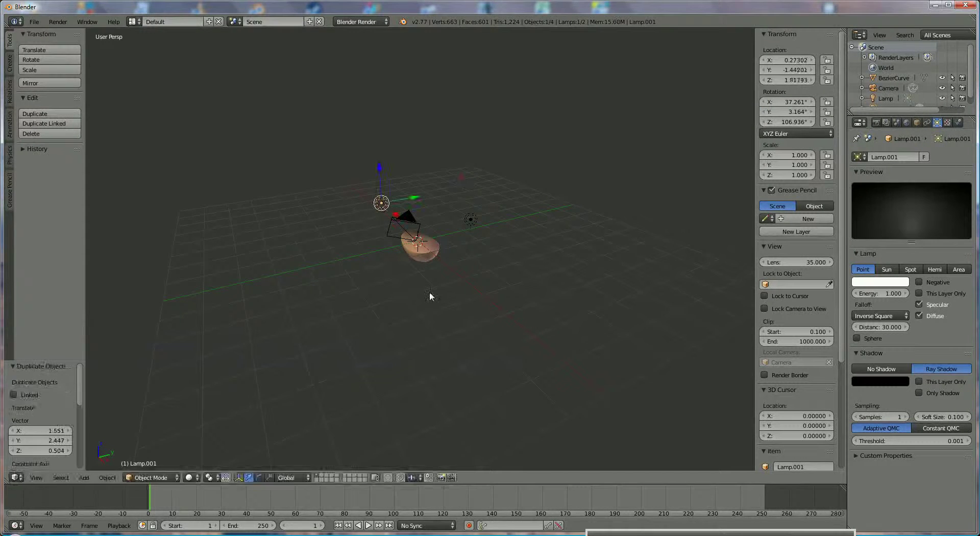
pyautogui.moveTo(431, 354); pyautogui.dragTo(500, 277, button='middle')
pyautogui.press('g')
pyautogui.press('x')
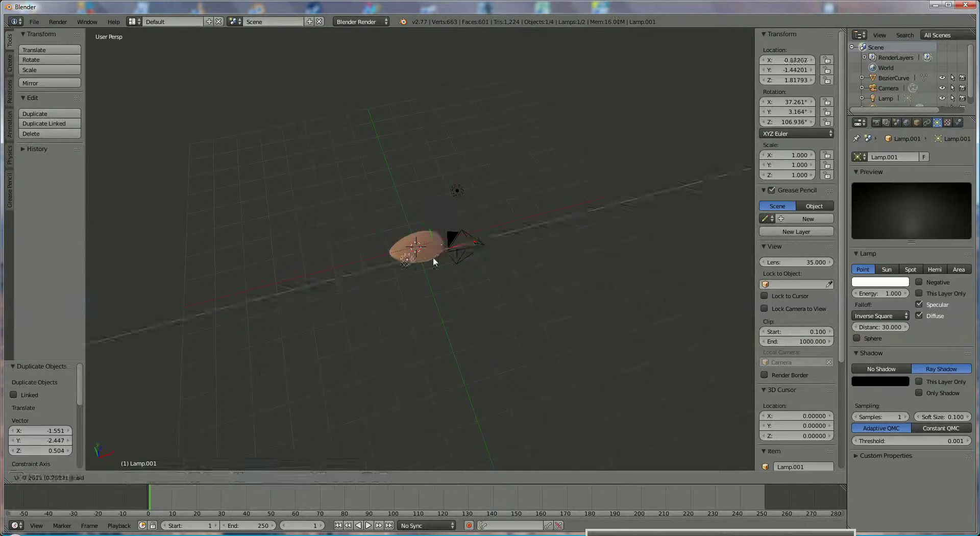
pyautogui.click(420, 265)
pyautogui.moveTo(428, 261); pyautogui.dragTo(385, 222, button='middle')
pyautogui.moveTo(409, 179); pyautogui.dragTo(418, 180)
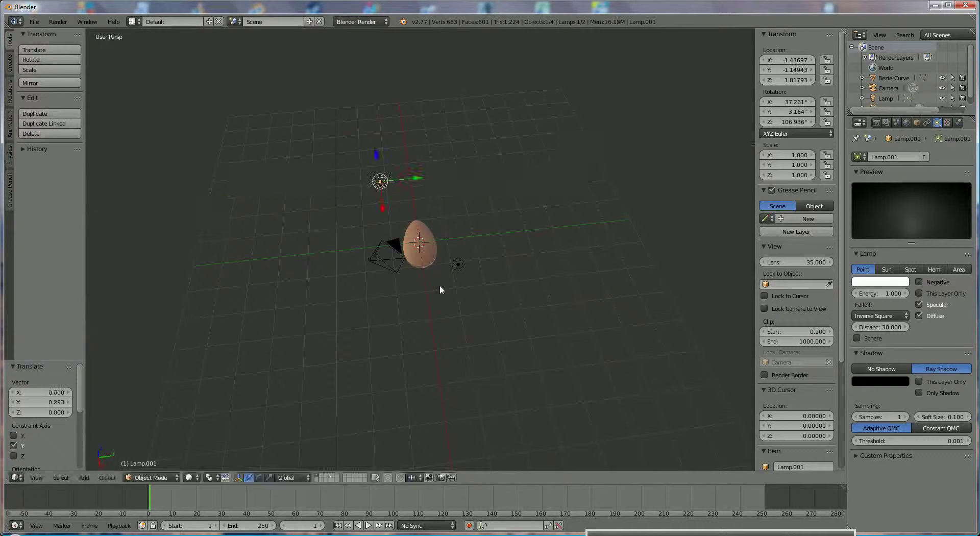
pyautogui.moveTo(440, 285); pyautogui.dragTo(467, 262, button='middle')
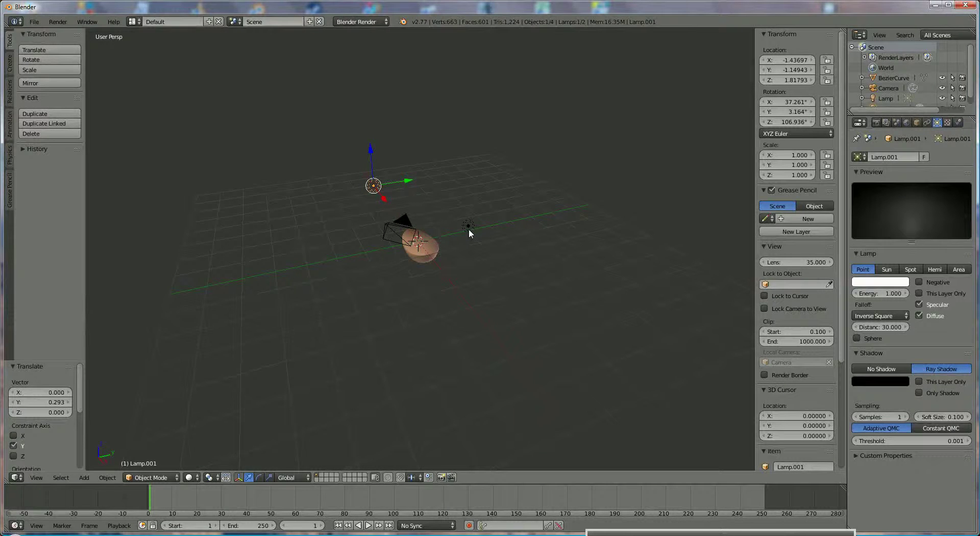
# Step: Duplicate again as Lamp.002, raise it along Z and place it at 1.40432, -1.28738, 0.15511
pyautogui.hotkey('shift', 'd')
pyautogui.click(482, 306)
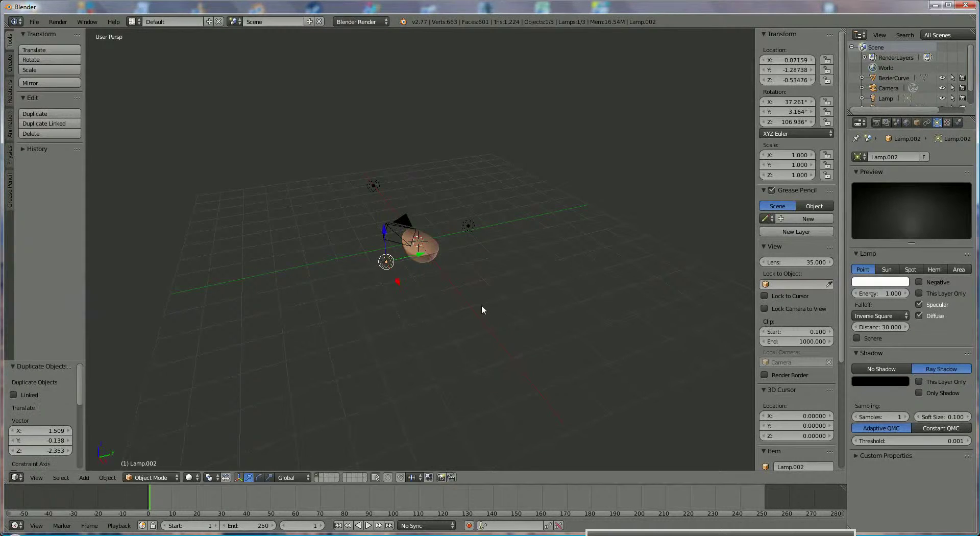
pyautogui.moveTo(482, 306); pyautogui.dragTo(422, 233, button='middle')
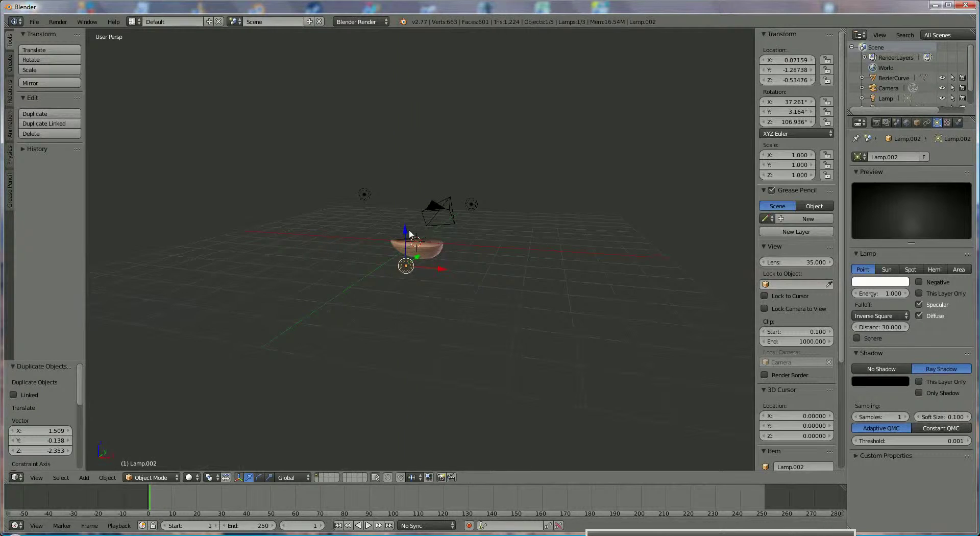
pyautogui.press('g')
pyautogui.press('z')
pyautogui.click(414, 212)
pyautogui.press('g')
pyautogui.press('x')
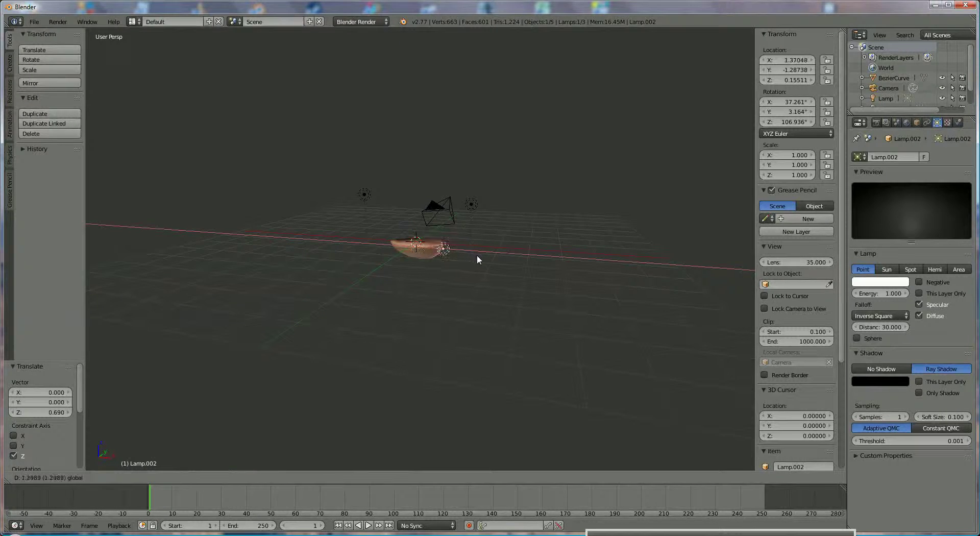
pyautogui.click(477, 256)
# Step: Render a test image of the shell, then switch the area back to the 3D View
pyautogui.click(876, 123)
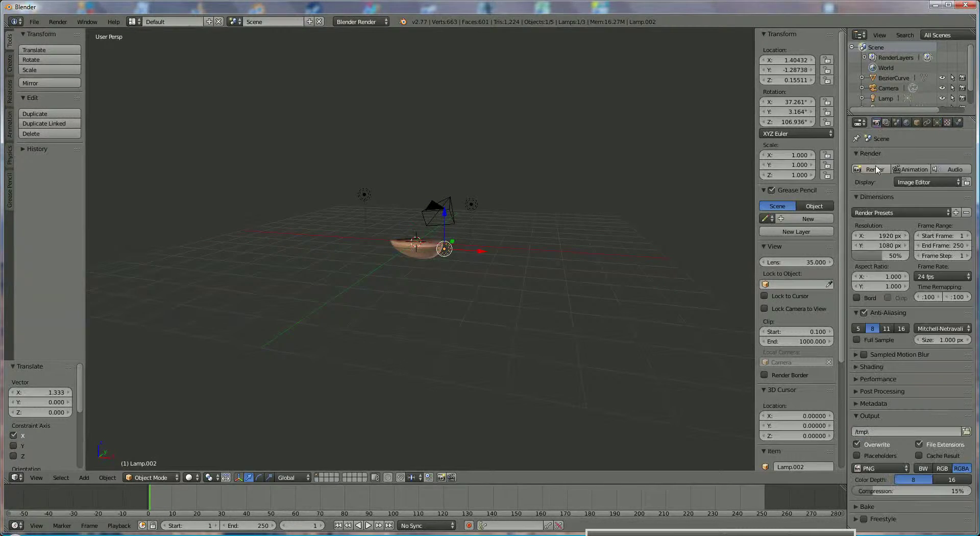
pyautogui.click(875, 169)
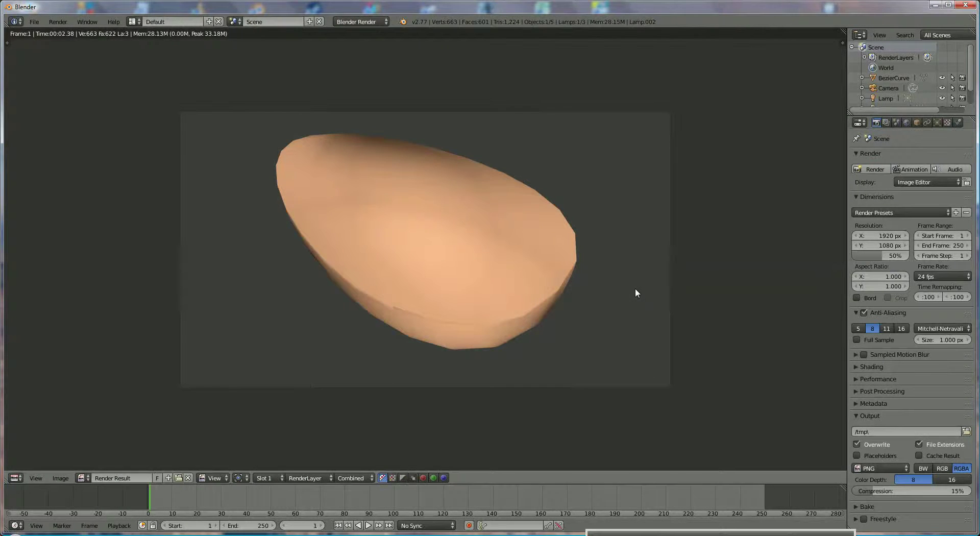
pyautogui.click(16, 478)
pyautogui.click(25, 468)
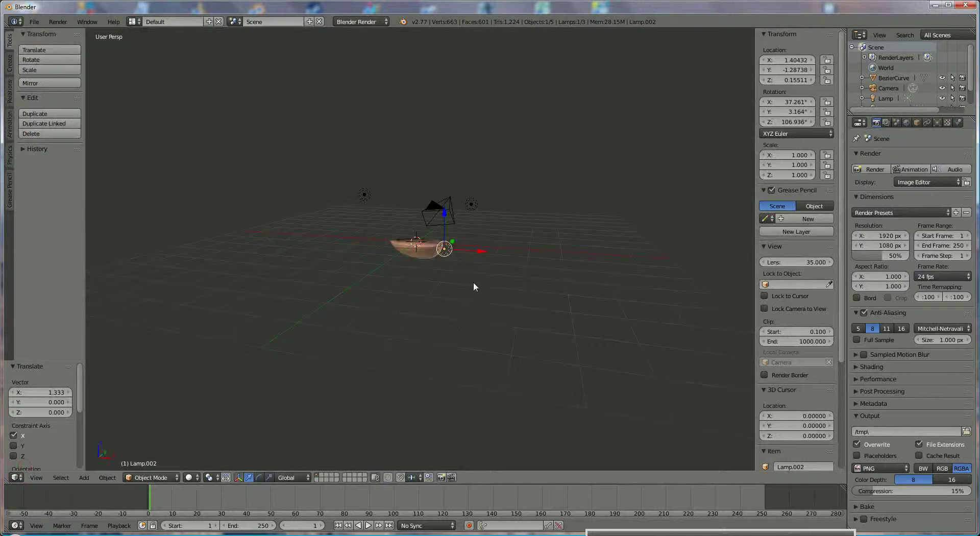
pyautogui.moveTo(473, 282); pyautogui.dragTo(411, 297, button='middle')
pyautogui.scroll(3, 453, 322)
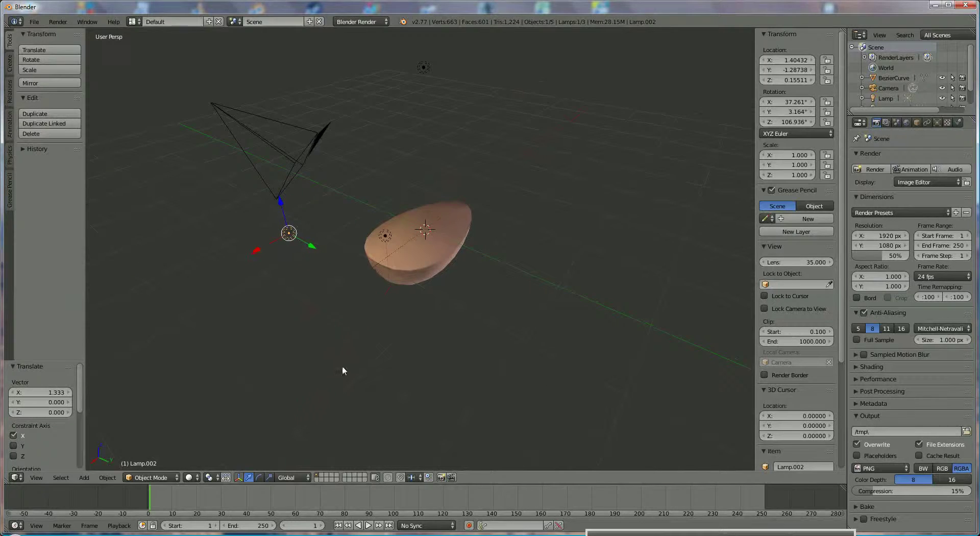
# Step: Add a cylinder mesh and scale it down to 0.079
pyautogui.click(85, 478)
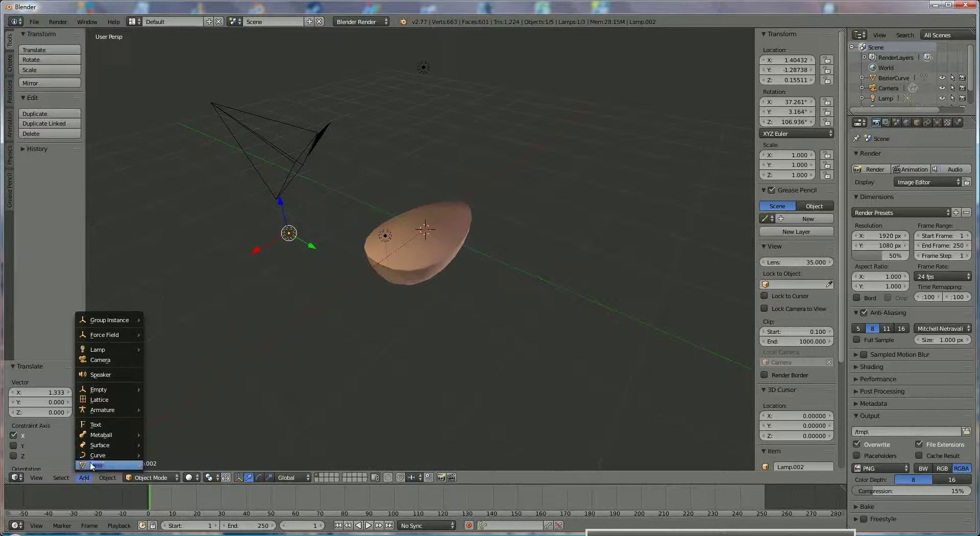
pyautogui.moveTo(93, 465)
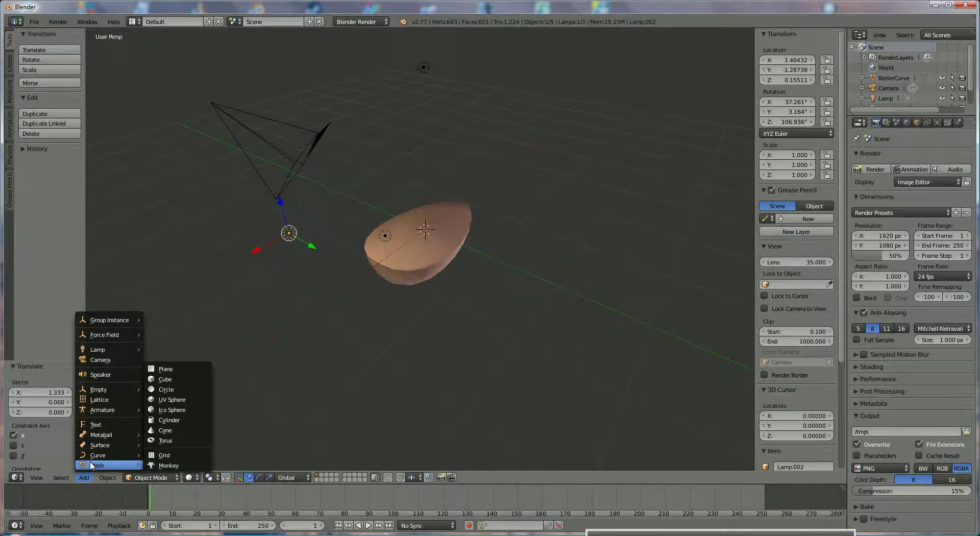
pyautogui.click(168, 420)
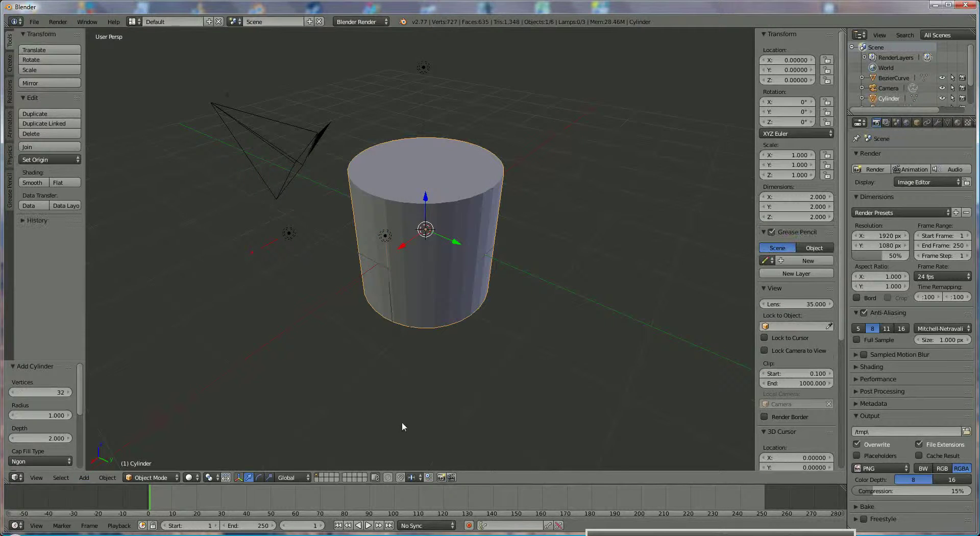
pyautogui.moveTo(403, 421); pyautogui.dragTo(376, 418, button='middle')
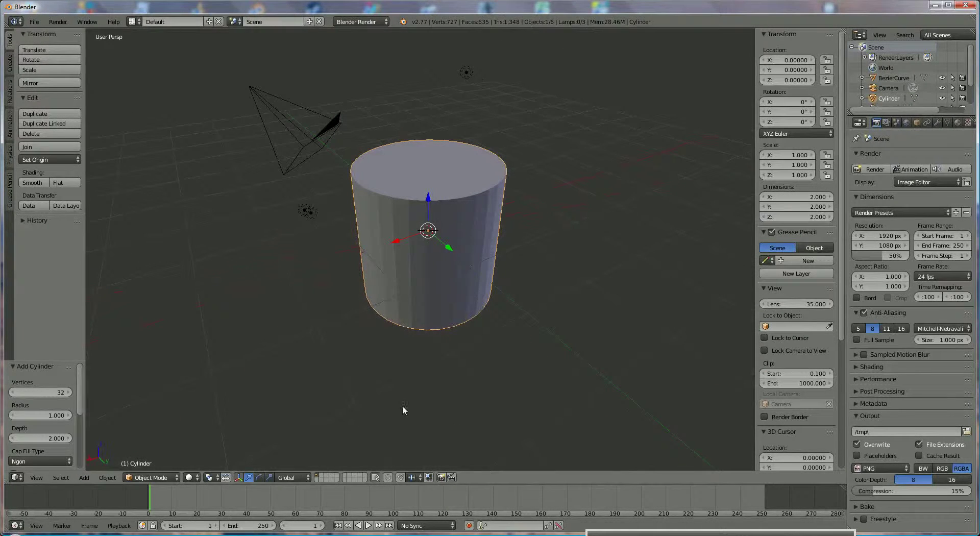
pyautogui.press('s')
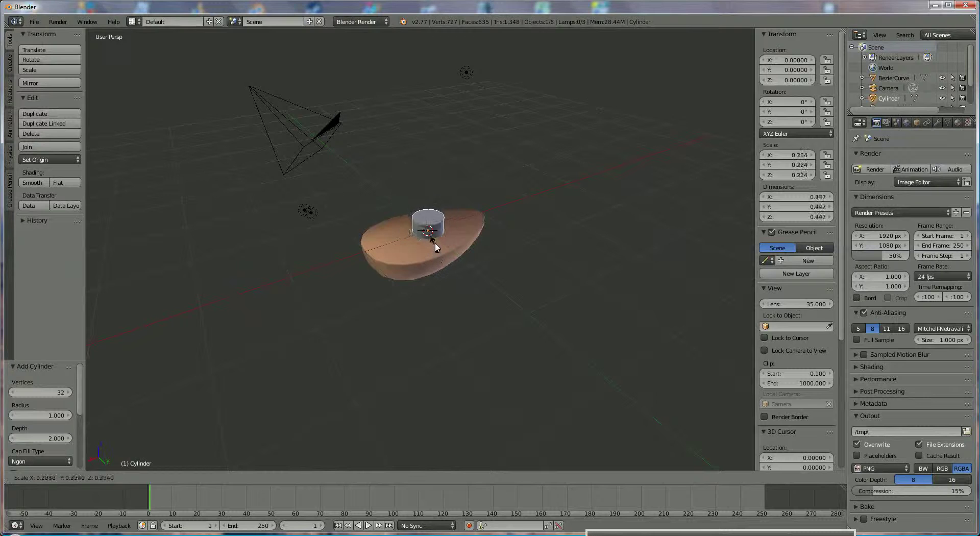
pyautogui.click(432, 230)
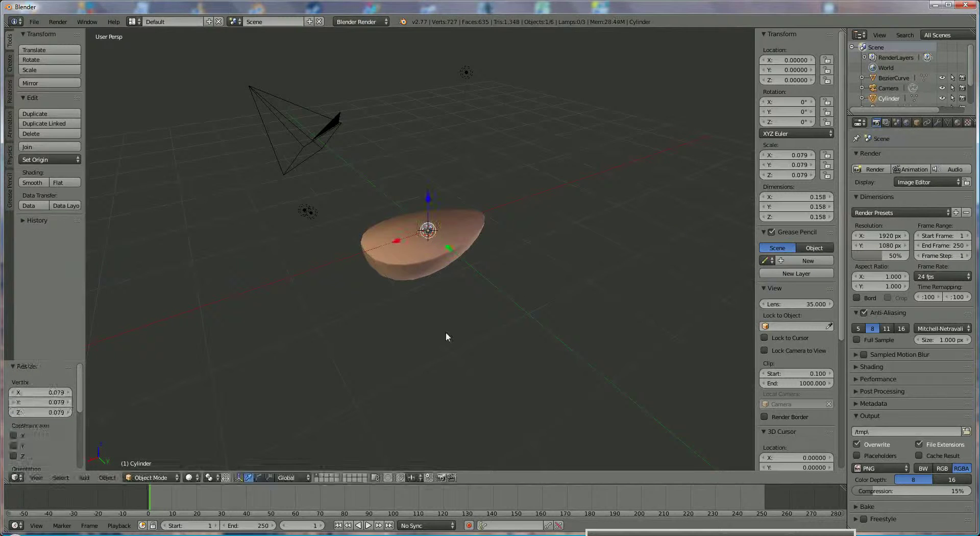
# Step: Rotate the cylinder 90° about the Y axis to lay it on its side
pyautogui.scroll(3, 445, 331)
pyautogui.scroll(2, 487, 273)
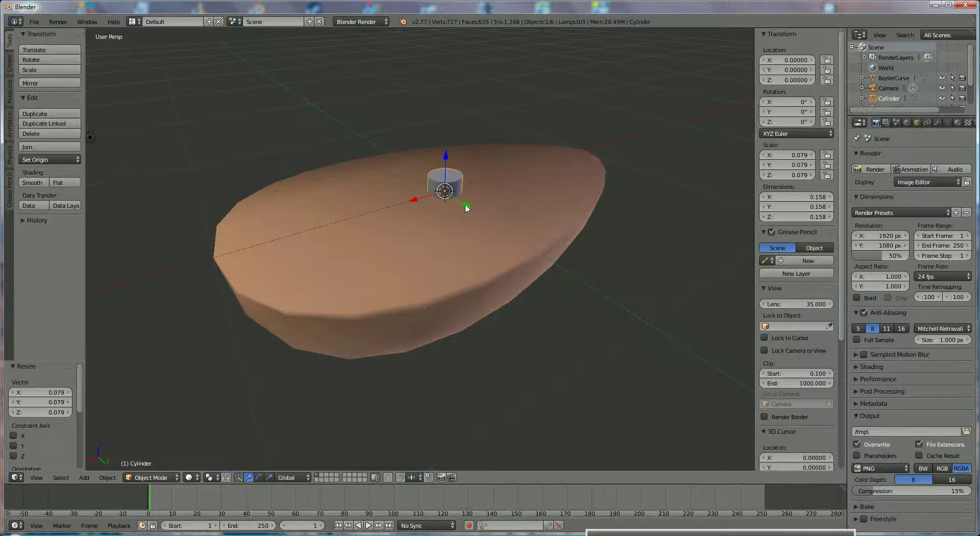
pyautogui.write('ry90')
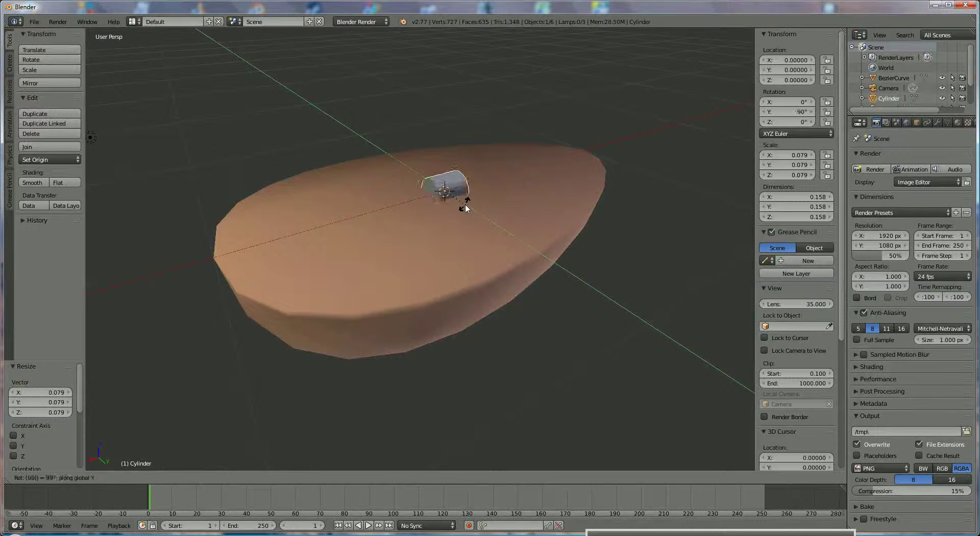
pyautogui.press('Return')
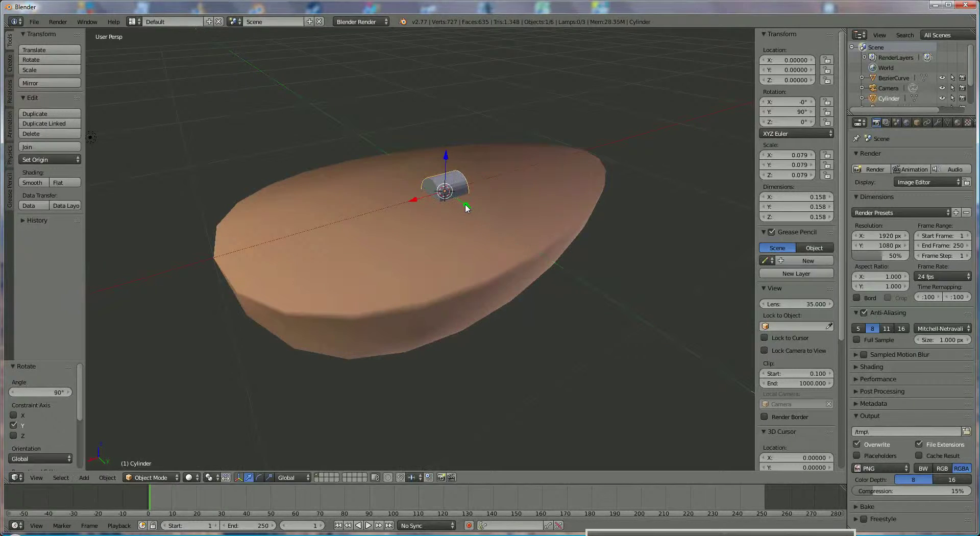
# Step: Move the cylinder along X to the egg's narrow tip and shrink it to 0.052
pyautogui.press('g')
pyautogui.press('x')
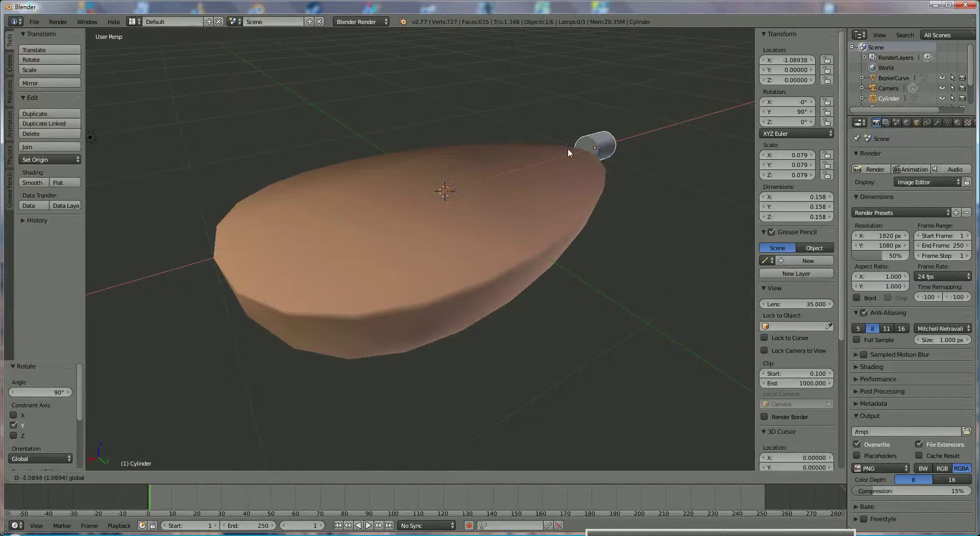
pyautogui.click(581, 143)
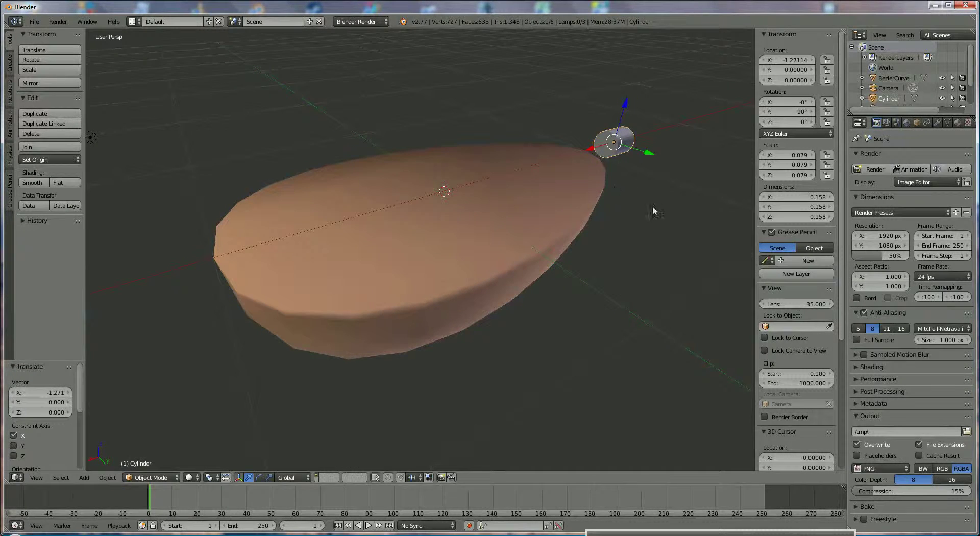
pyautogui.press('s')
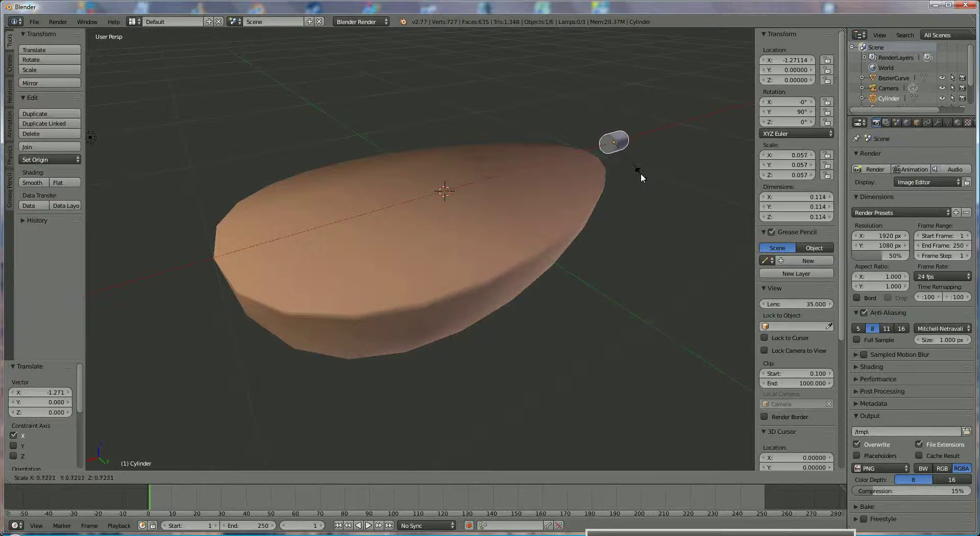
pyautogui.click(568, 213)
pyautogui.moveTo(569, 213); pyautogui.dragTo(654, 250, button='middle')
pyautogui.scroll(4, 654, 250)
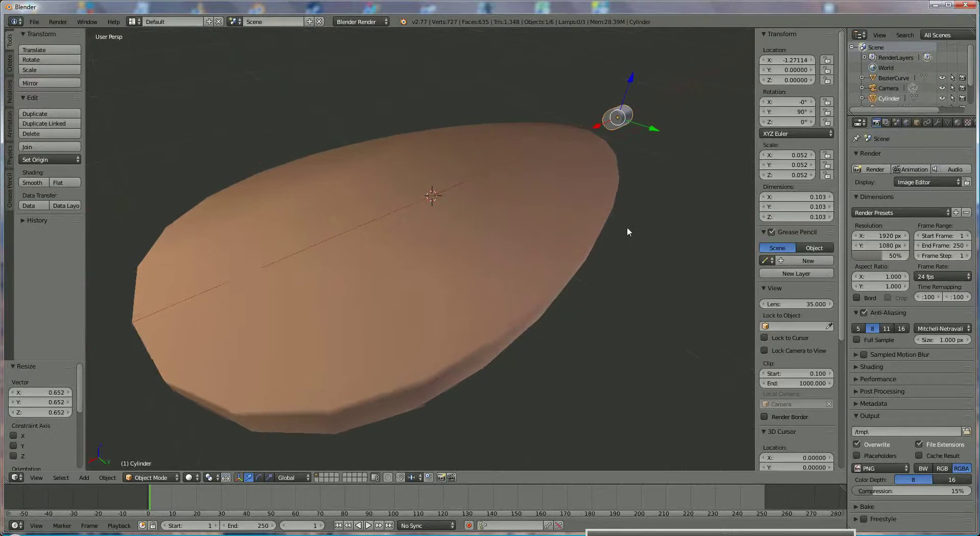
pyautogui.click(152, 477)
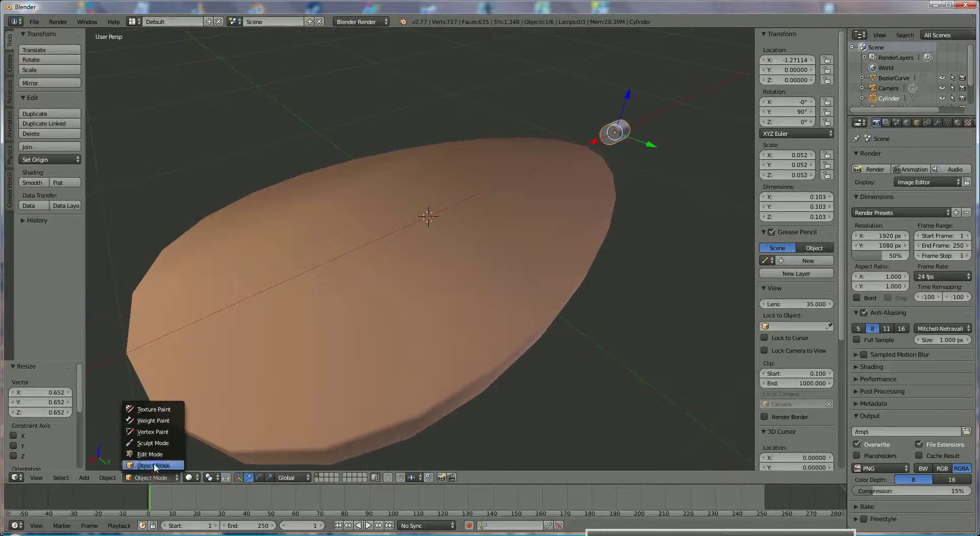
# Step: In Edit Mode, select the cylinder's end face and scale it to 0.617
pyautogui.click(155, 455)
pyautogui.moveTo(566, 354); pyautogui.dragTo(548, 347, button='middle')
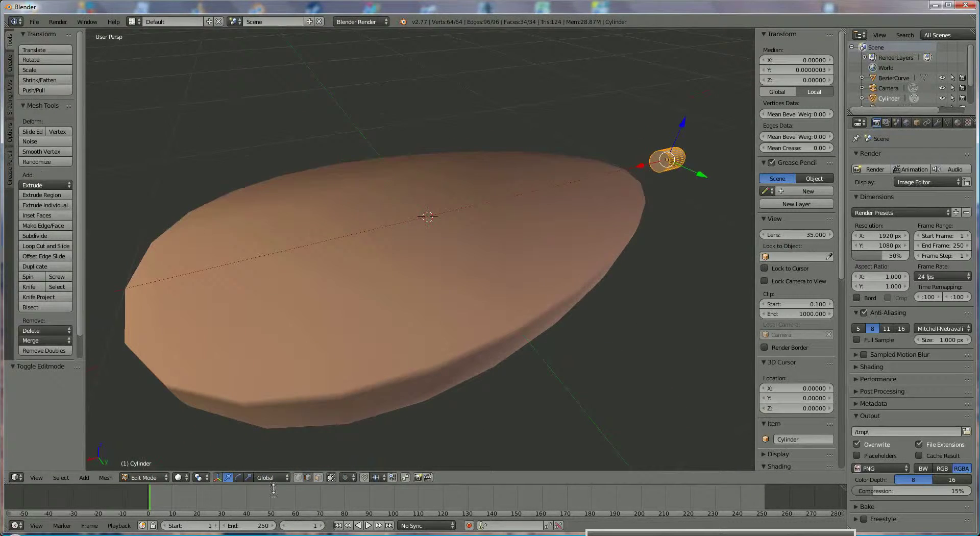
pyautogui.click(318, 478)
pyautogui.rightClick(653, 160)
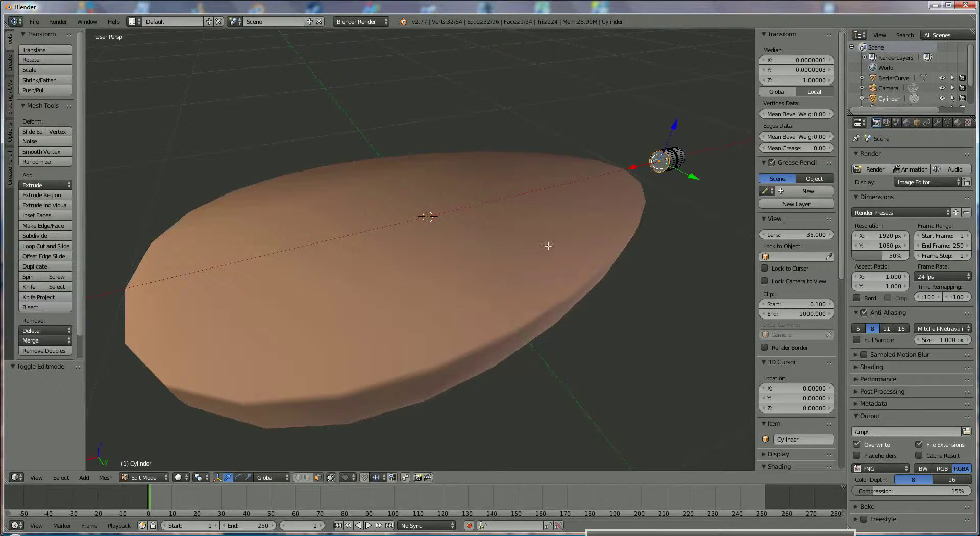
pyautogui.press('s')
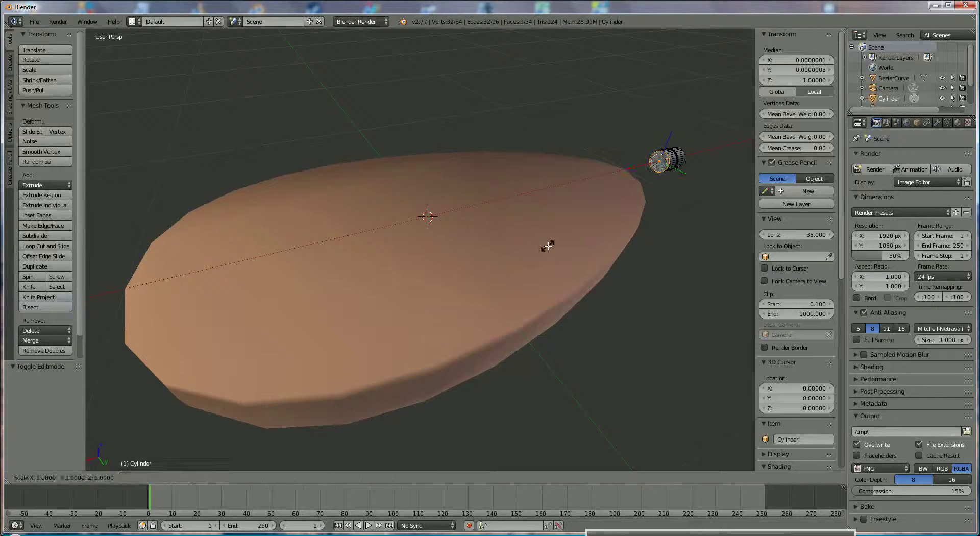
pyautogui.click(585, 214)
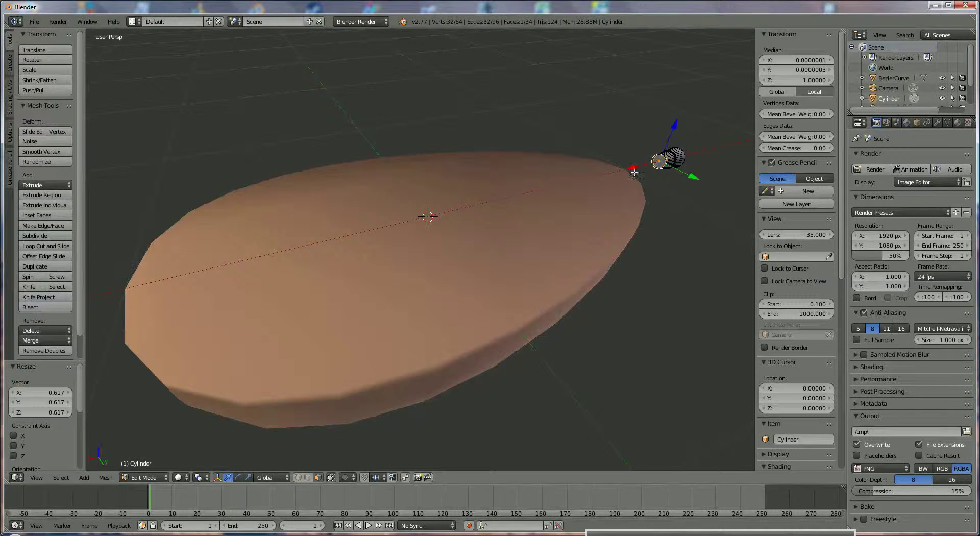
# Step: Extrude the end face along X into a long rod, then slide the cap and widen it 2.517
pyautogui.press('e')
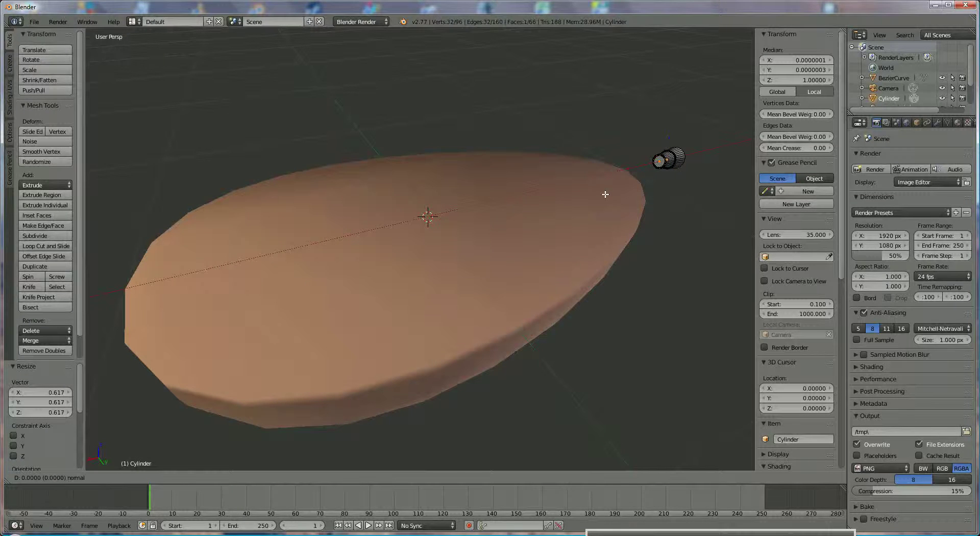
pyautogui.press('x')
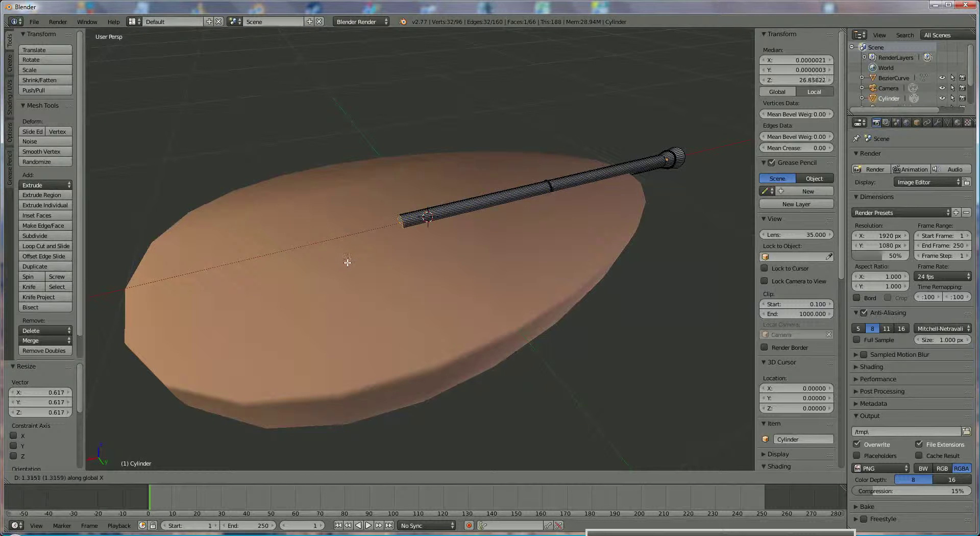
pyautogui.click(347, 262)
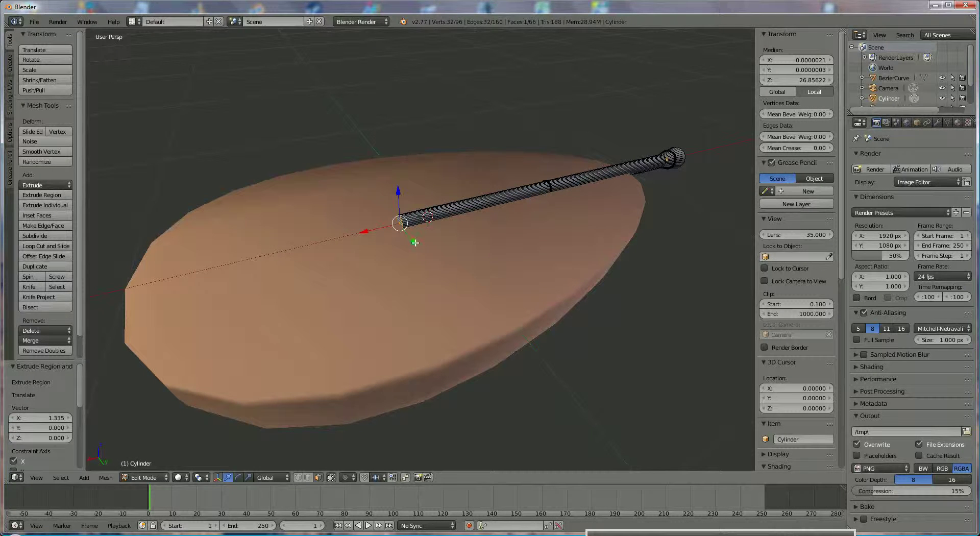
pyautogui.moveTo(414, 242); pyautogui.dragTo(441, 294)
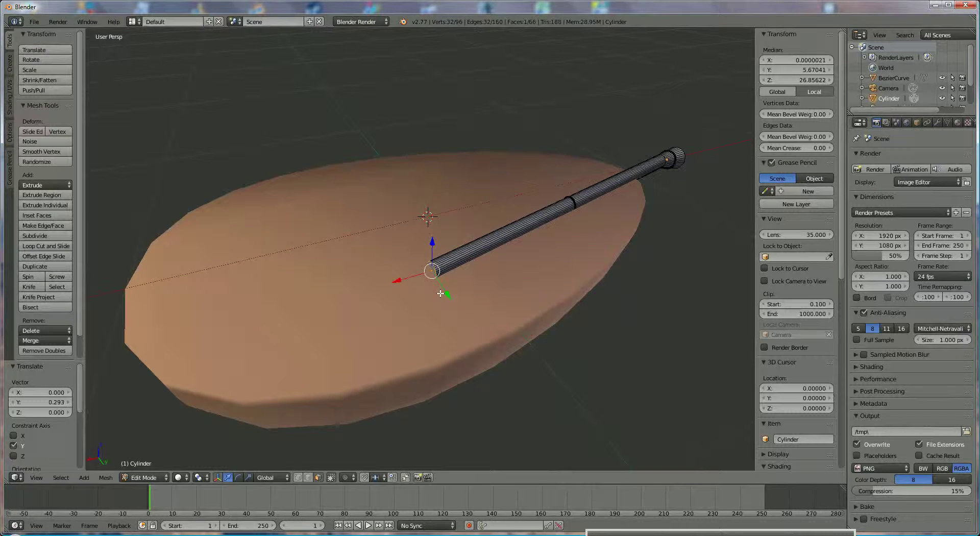
pyautogui.press('s')
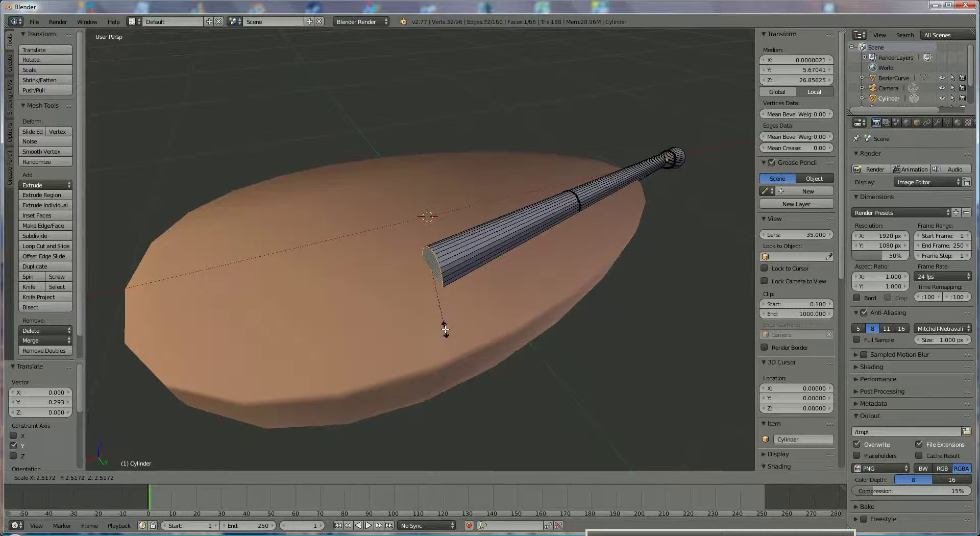
pyautogui.click(444, 330)
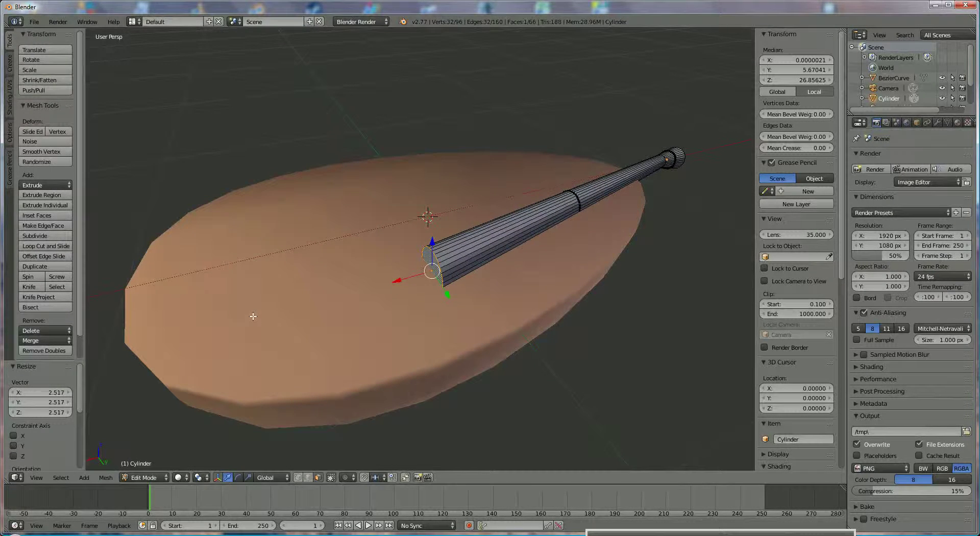
pyautogui.press('e')
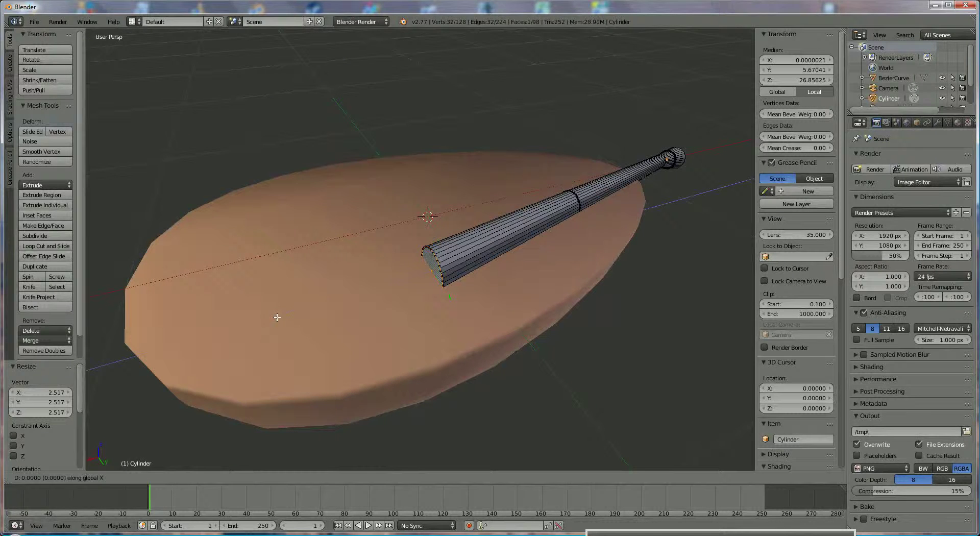
# Step: Extrude a new tube section by X 0.953, shift its end face -0.331 on Y, and taper it to 0.350
pyautogui.click(574, 401)
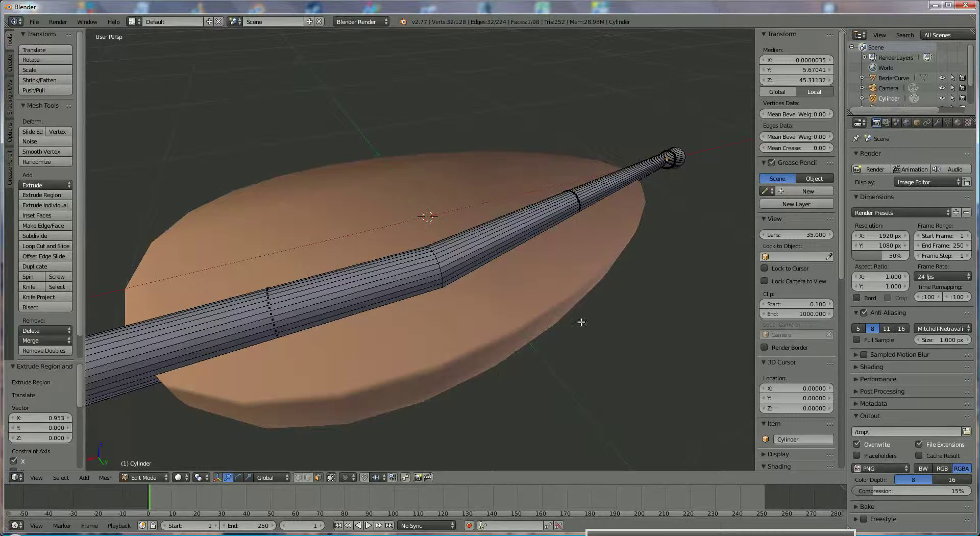
pyautogui.moveTo(478, 366)
pyautogui.mouseDown(button='middle')
pyautogui.moveTo(615, 320)
pyautogui.moveTo(560, 343)
pyautogui.moveTo(573, 347)
pyautogui.moveTo(474, 371)
pyautogui.mouseUp(button='middle')
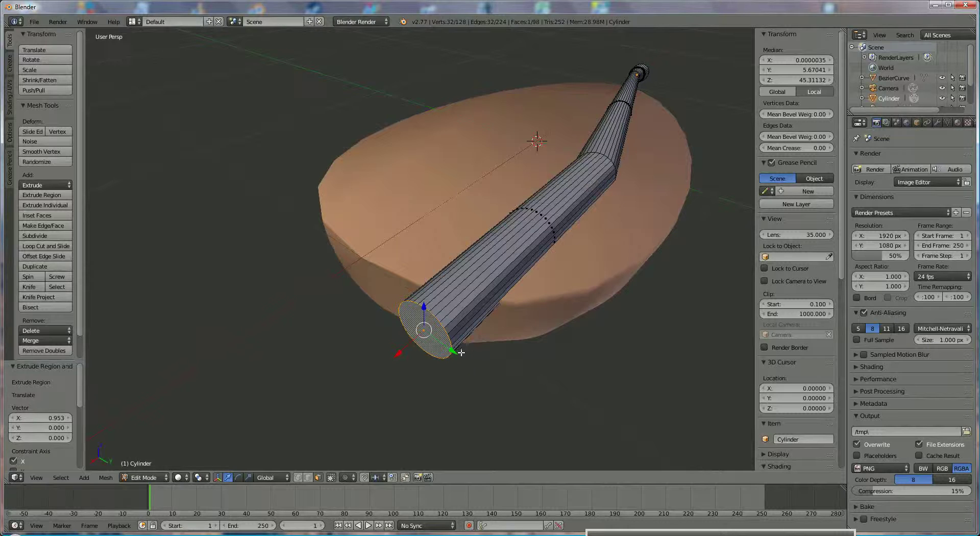
pyautogui.press('g')
pyautogui.press('y')
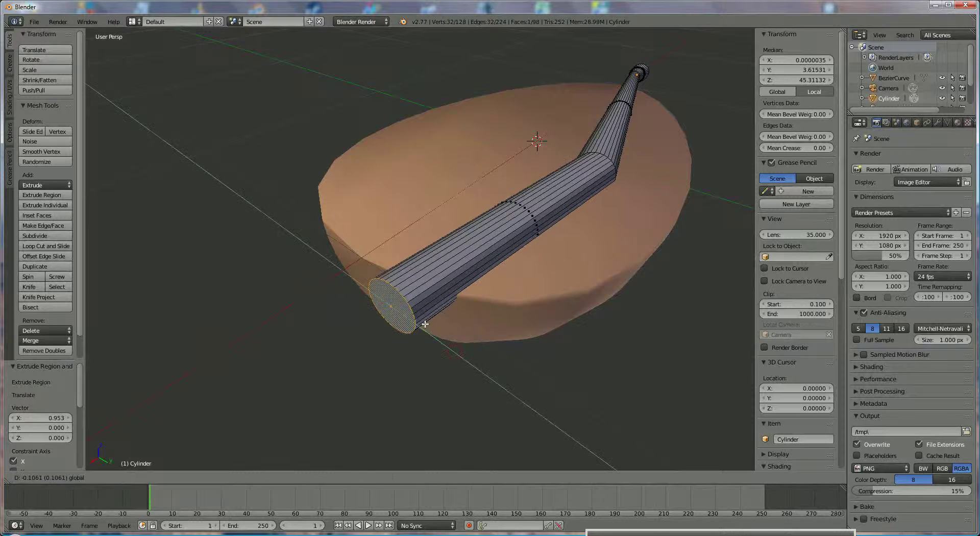
pyautogui.click(361, 289)
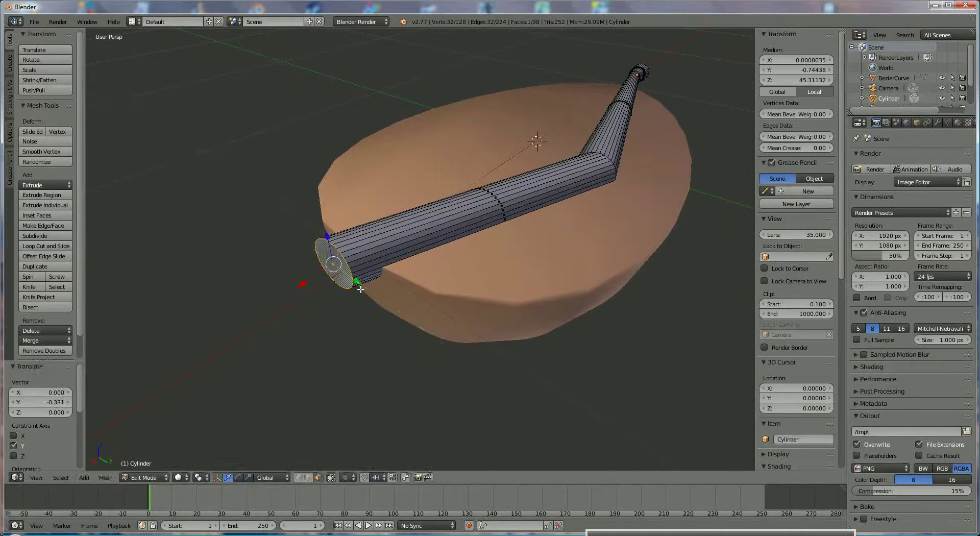
pyautogui.press('s')
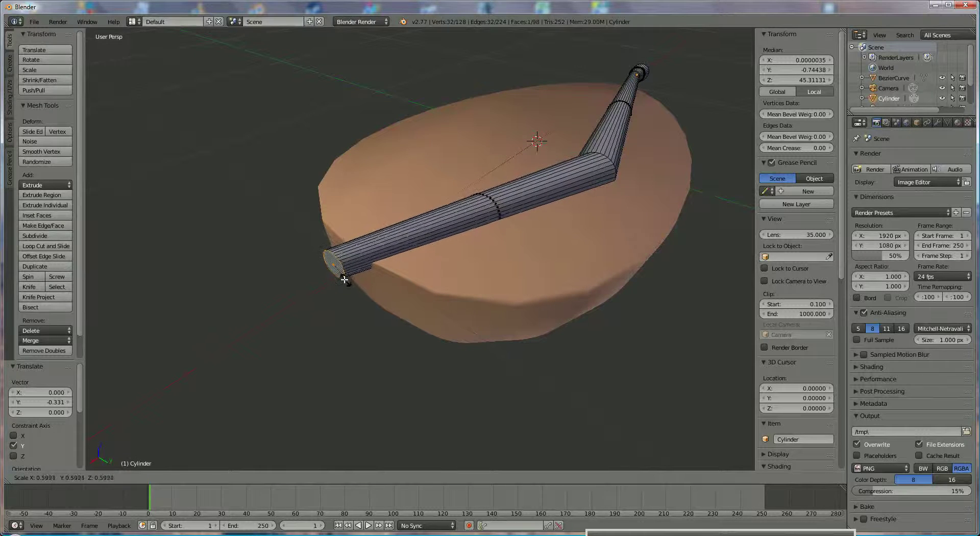
pyautogui.click(332, 301)
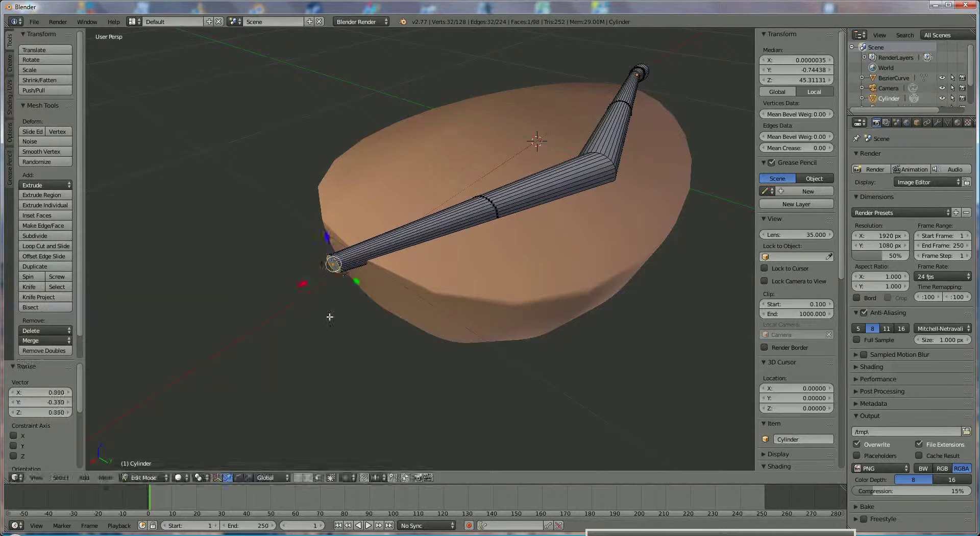
pyautogui.moveTo(328, 317); pyautogui.dragTo(516, 313, button='middle')
# Step: Select the edge loop at the tube's bend and bevel it with 15 segments
pyautogui.scroll(3, 516, 311)
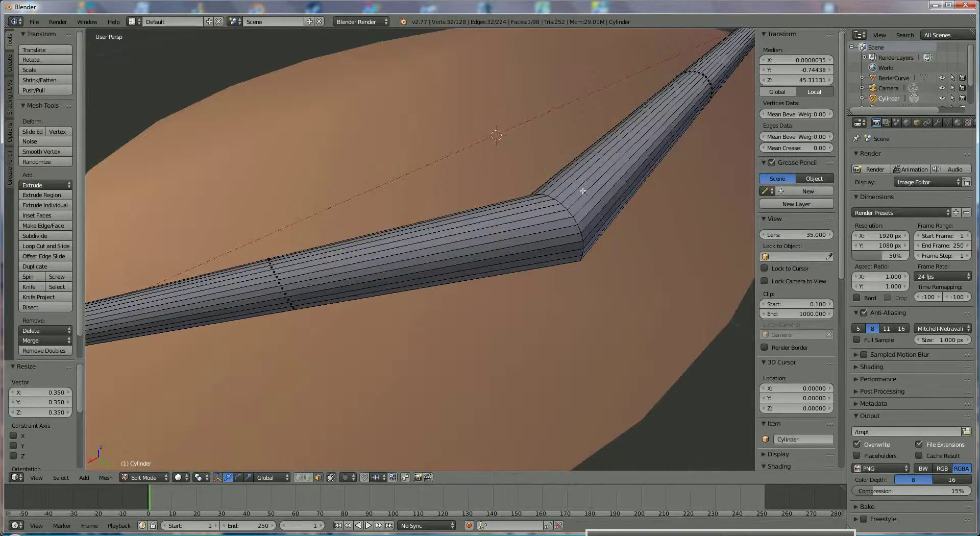
pyautogui.click(308, 478)
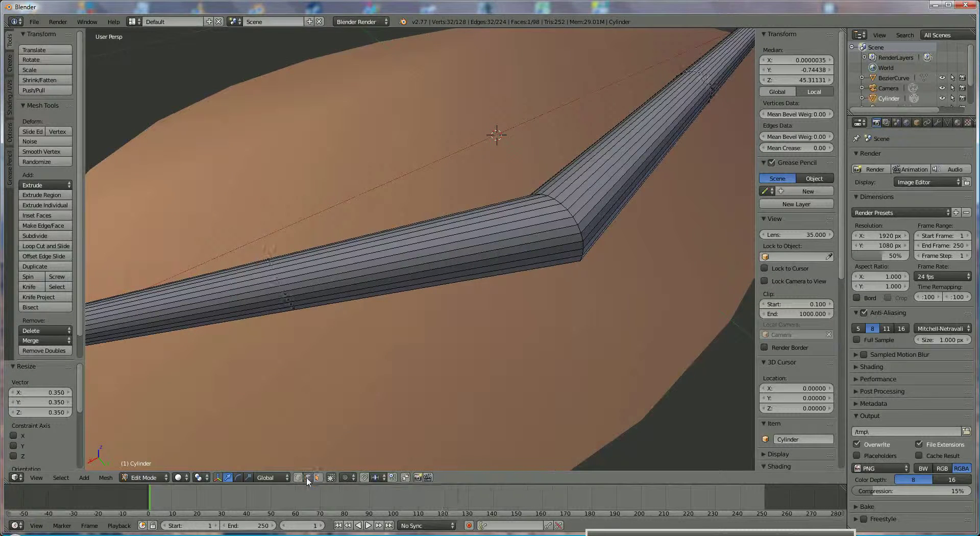
pyautogui.rightClick(570, 211)
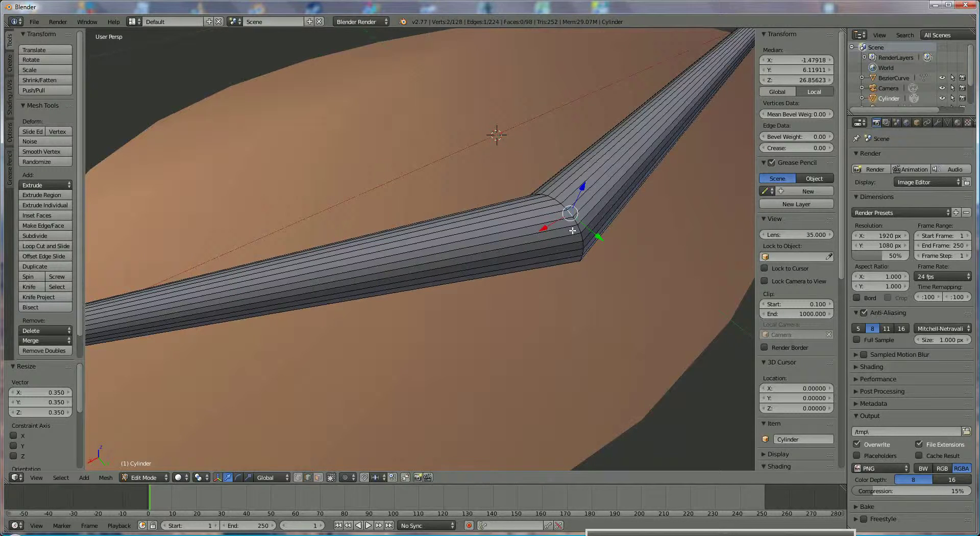
pyautogui.keyDown('alt'); pyautogui.rightClick(558, 198); pyautogui.keyUp('alt')
pyautogui.scroll(-1, 404, 348)
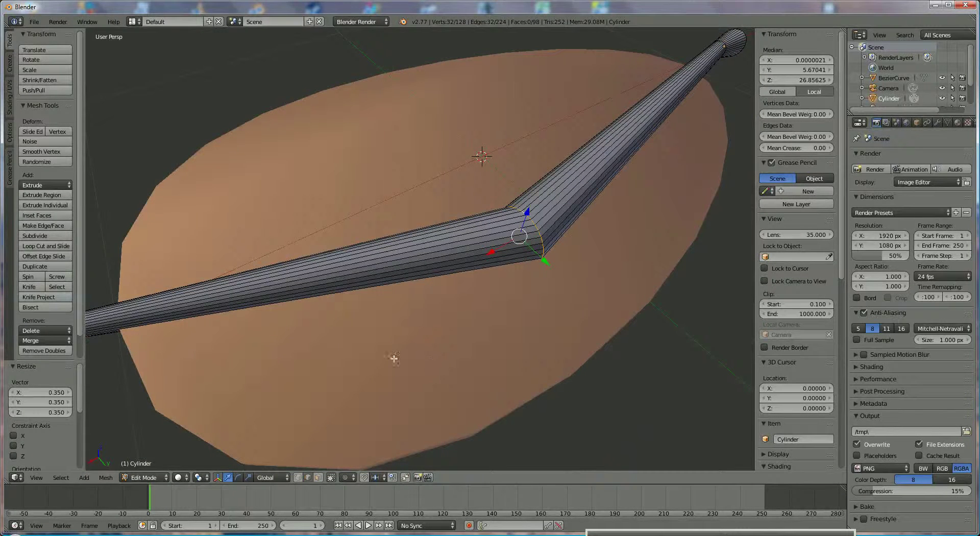
pyautogui.hotkey('ctrl', 'b')
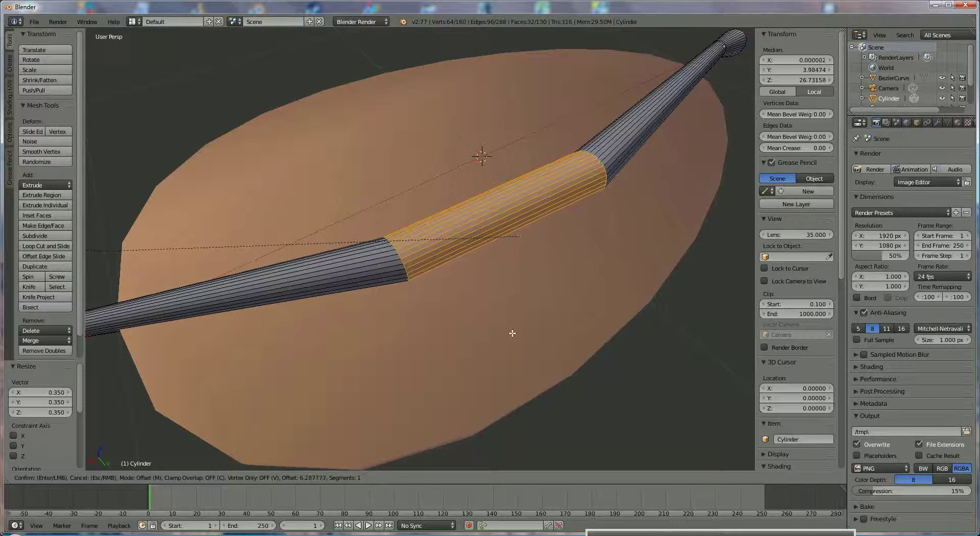
pyautogui.scroll(10, 513, 332)
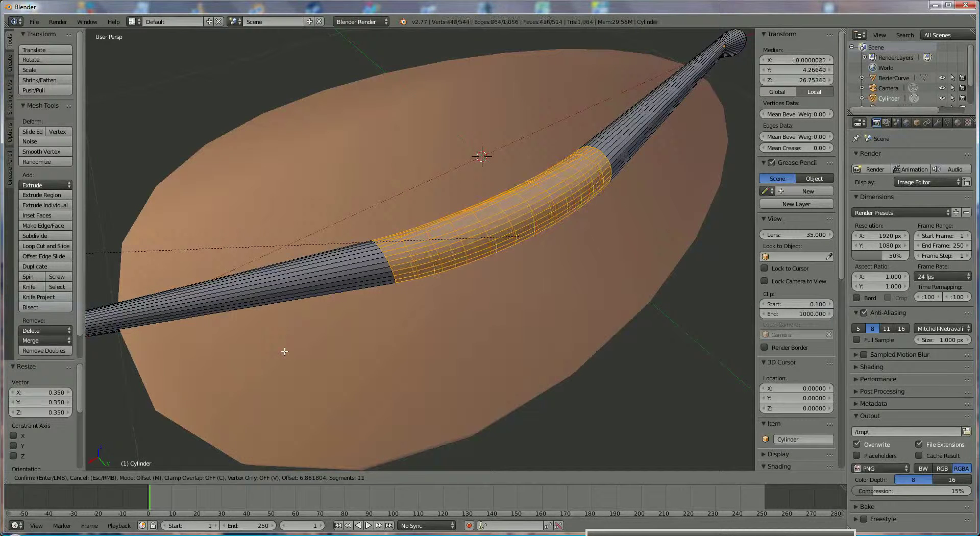
pyautogui.scroll(1, 285, 351)
pyautogui.scroll(1, 284, 352)
pyautogui.click(285, 351)
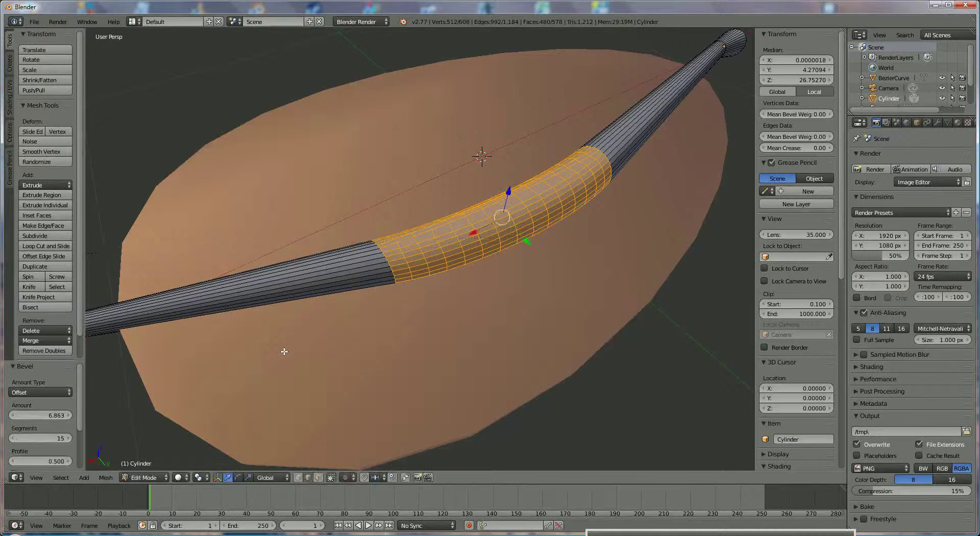
pyautogui.moveTo(331, 385); pyautogui.dragTo(415, 302, button='middle')
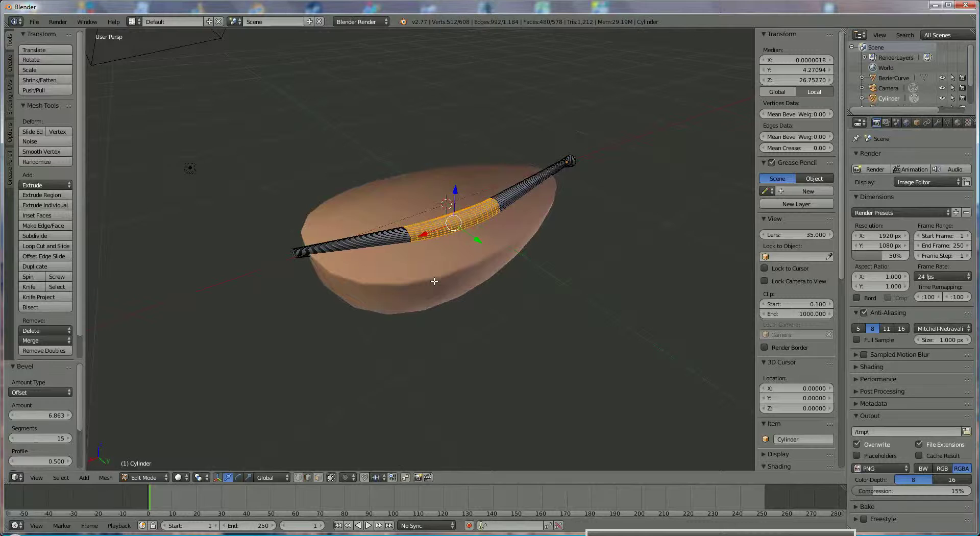
# Step: Return to Object Mode, select the egg shell and bring up its Add Modifier list
pyautogui.click(146, 477)
pyautogui.click(143, 470)
pyautogui.scroll(4, 452, 354)
pyautogui.rightClick(529, 292)
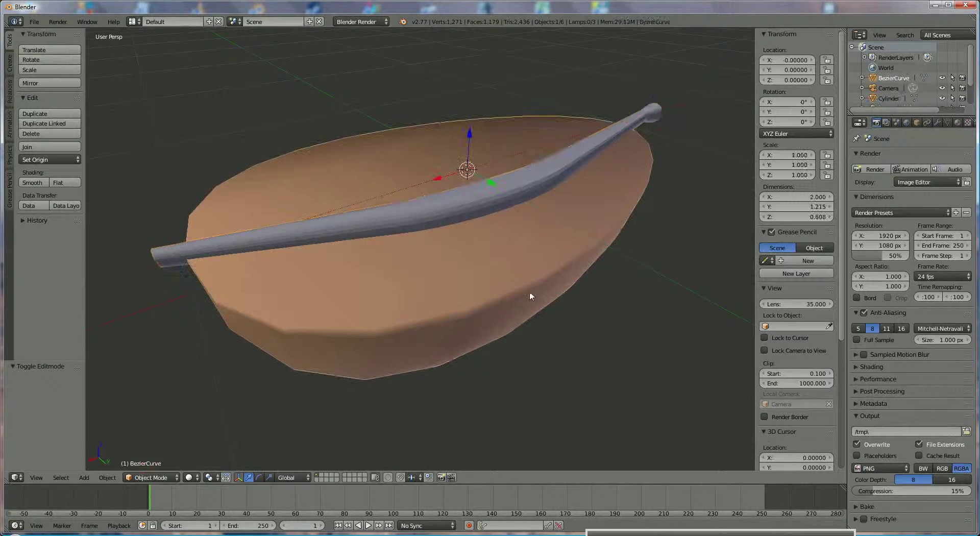
pyautogui.moveTo(510, 325); pyautogui.dragTo(679, 285, button='middle')
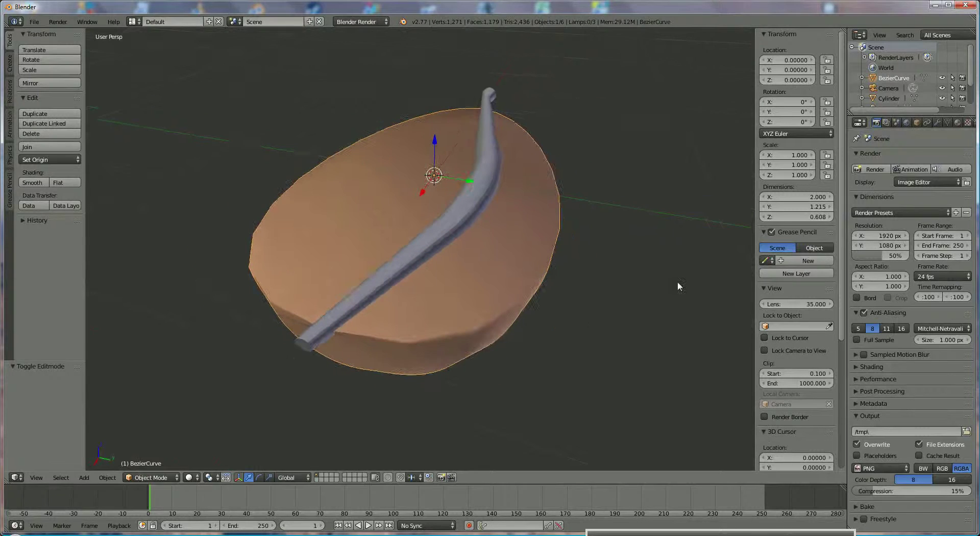
pyautogui.click(938, 123)
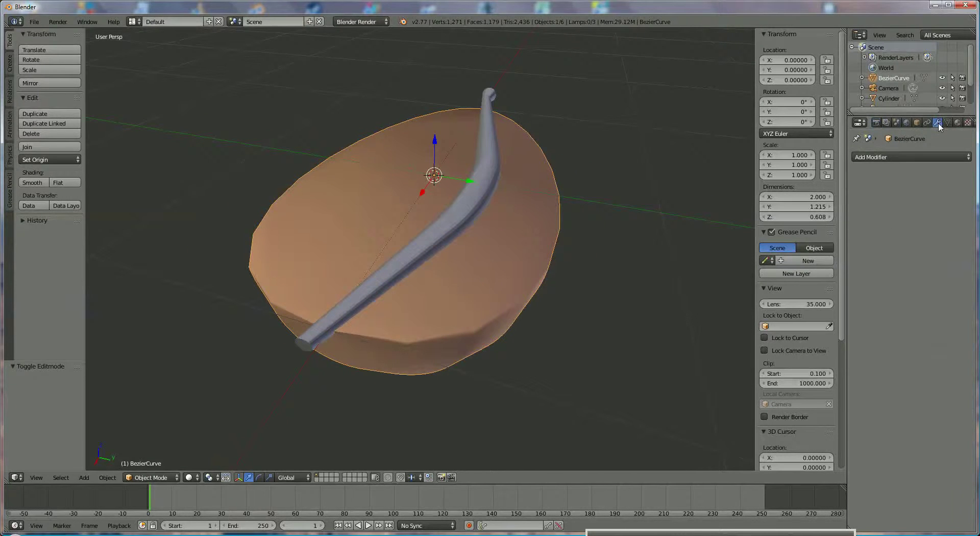
pyautogui.click(917, 158)
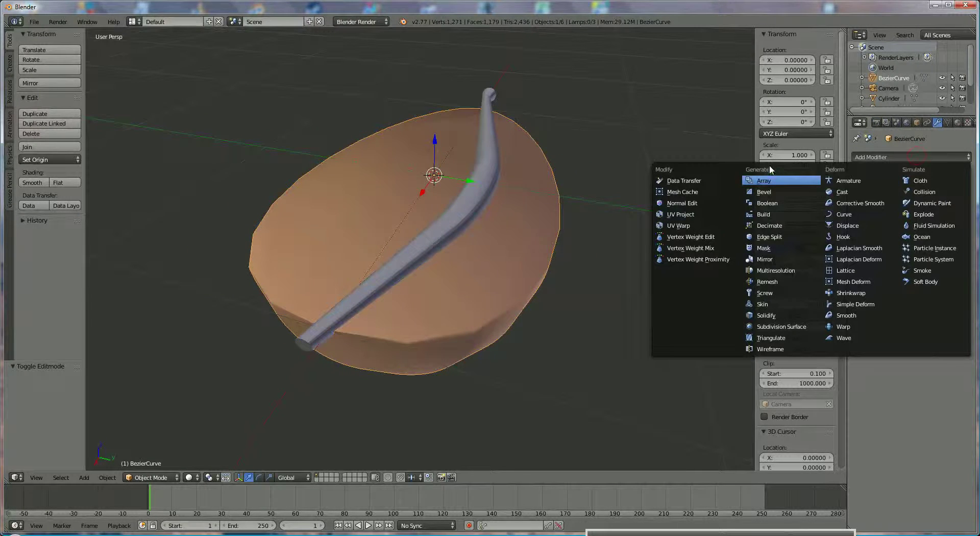
# Step: Add a Boolean Difference modifier cutting with Cylinder, and nudge the shell about -0.003 on Z
pyautogui.click(769, 203)
pyautogui.click(893, 217)
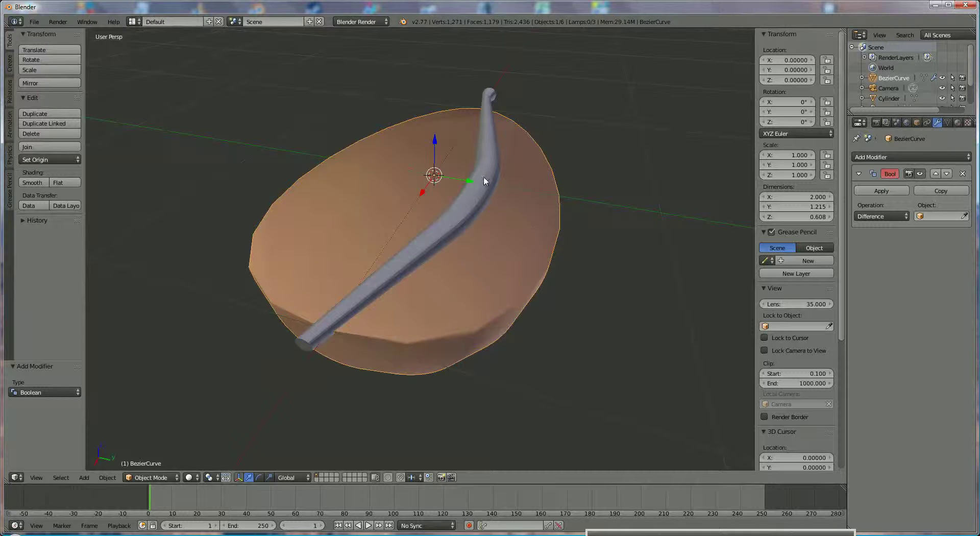
pyautogui.click(932, 219)
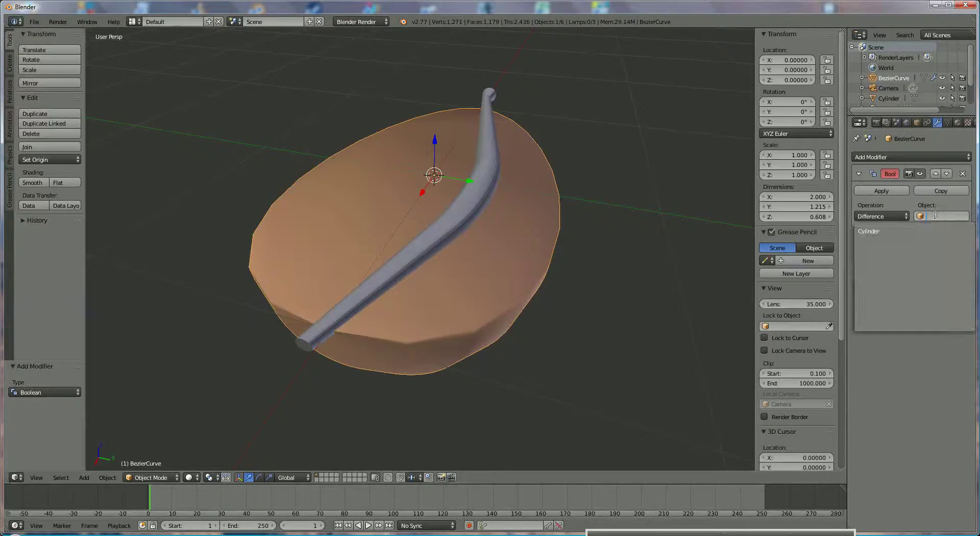
pyautogui.click(915, 229)
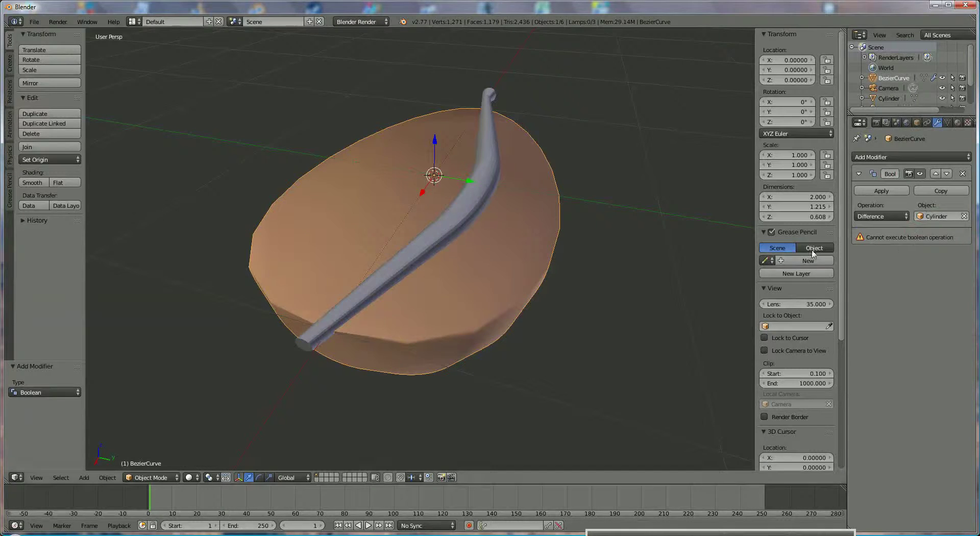
pyautogui.moveTo(499, 304); pyautogui.dragTo(504, 272, button='middle')
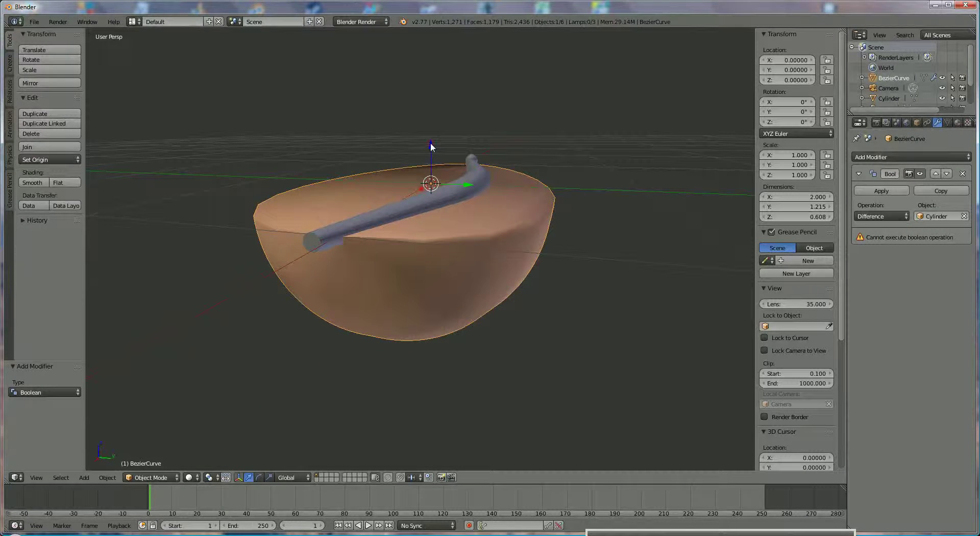
pyautogui.moveTo(431, 144); pyautogui.dragTo(430, 143)
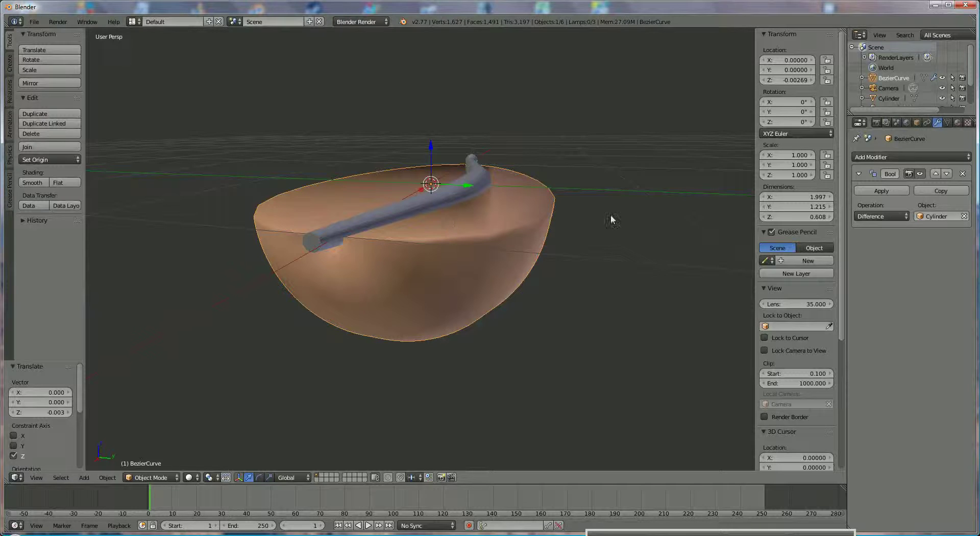
pyautogui.moveTo(565, 253); pyautogui.dragTo(547, 283, button='middle')
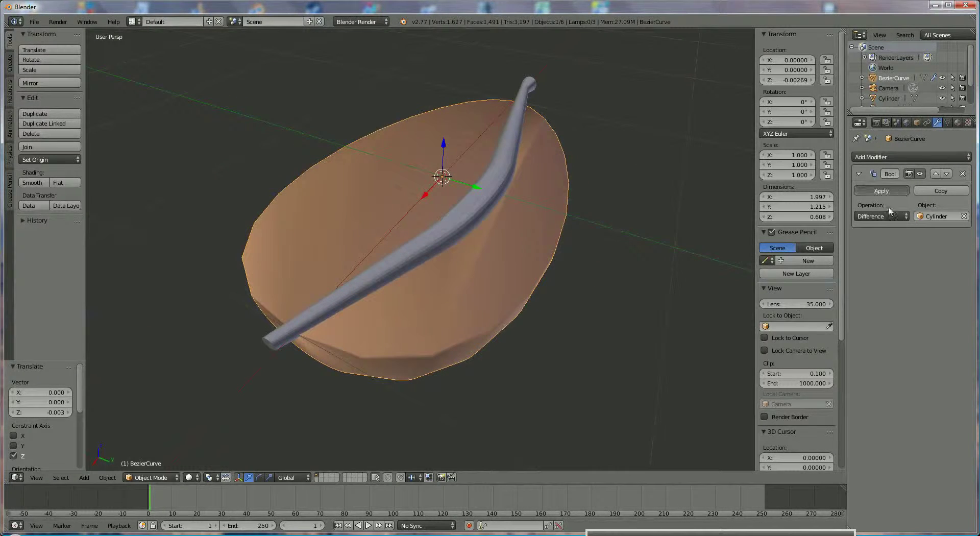
# Step: Apply the Boolean modifier and hide the Cylinder to reveal the carved groove
pyautogui.click(881, 190)
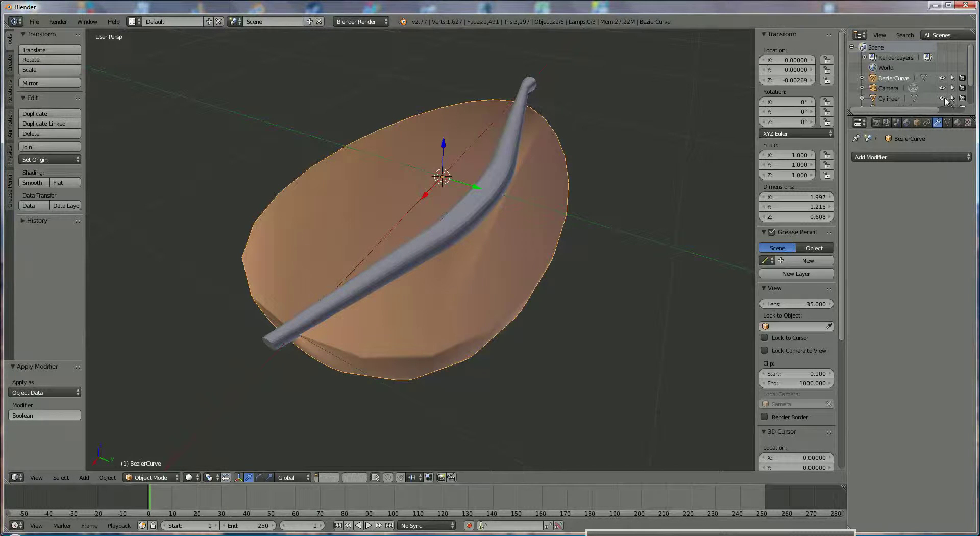
pyautogui.click(943, 99)
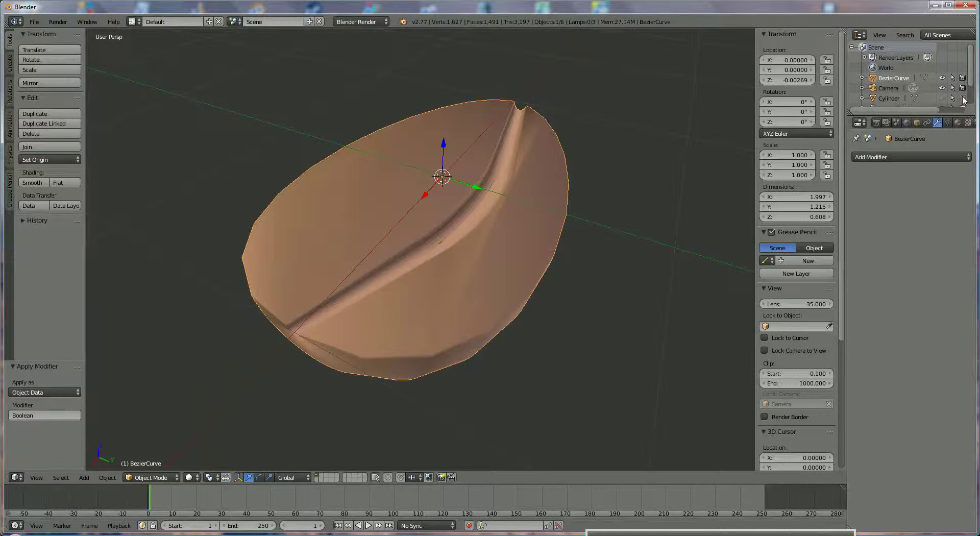
pyautogui.moveTo(523, 282)
pyautogui.mouseDown(button='middle')
pyautogui.moveTo(586, 260)
pyautogui.moveTo(580, 243)
pyautogui.moveTo(603, 275)
pyautogui.moveTo(597, 284)
pyautogui.moveTo(529, 278)
pyautogui.mouseUp(button='middle')
pyautogui.scroll(2, 529, 278)
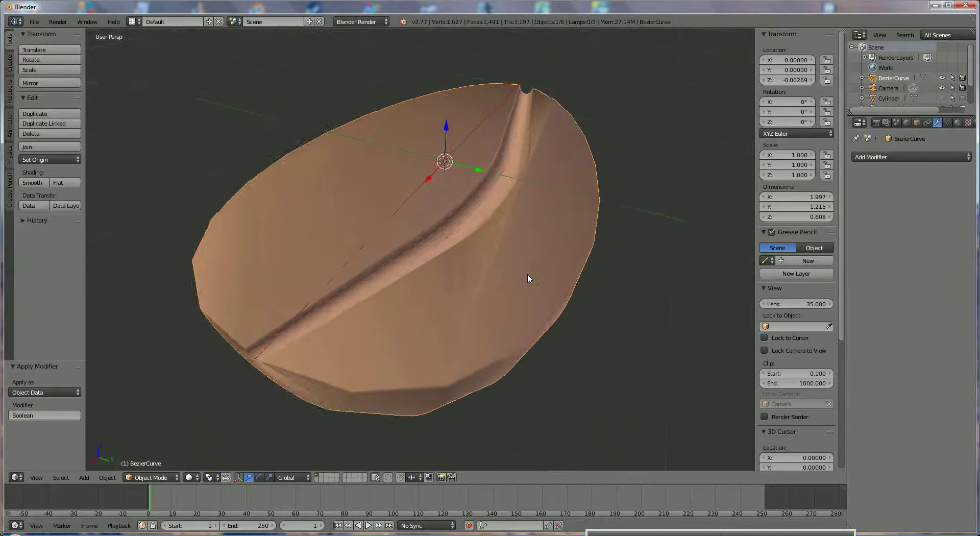
pyautogui.click(151, 477)
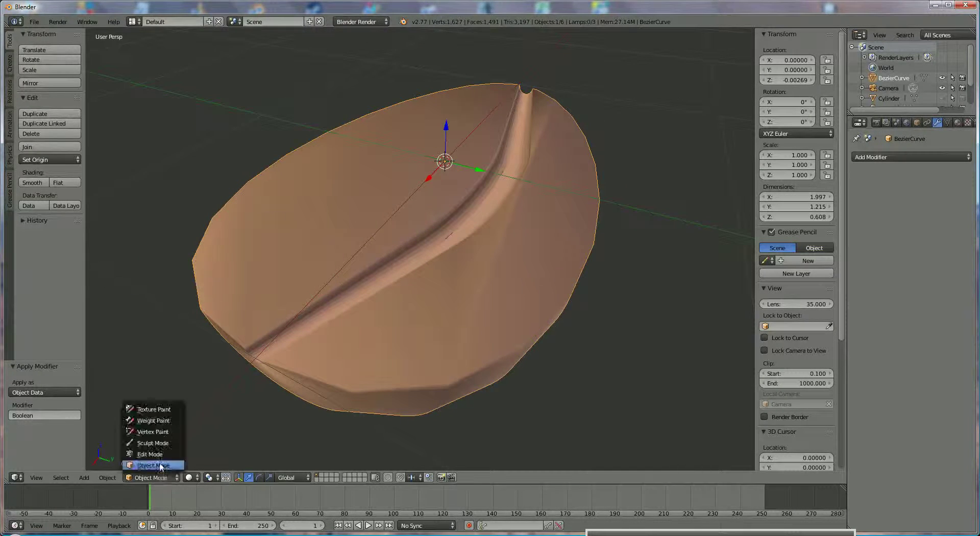
# Step: In Edit Mode, select the shell's rim edge loop and scale it to 0.853
pyautogui.click(159, 454)
pyautogui.moveTo(330, 379); pyautogui.dragTo(357, 363, button='middle')
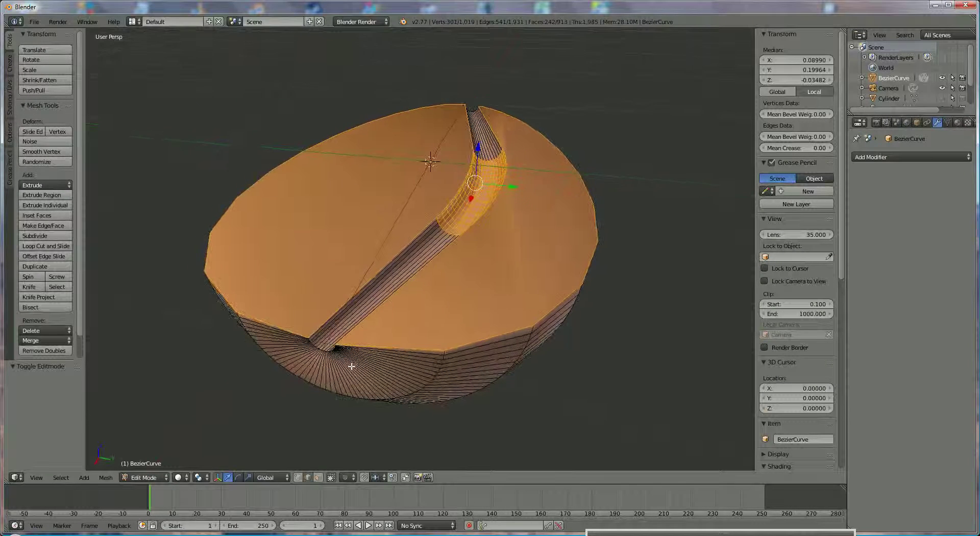
pyautogui.click(309, 479)
pyautogui.rightClick(272, 324)
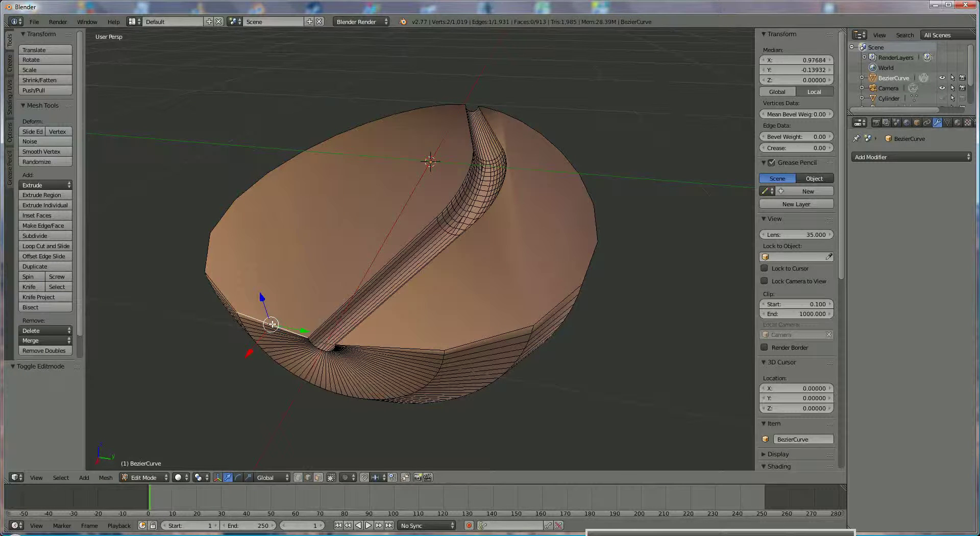
pyautogui.keyDown('alt'); pyautogui.rightClick(217, 284); pyautogui.keyUp('alt')
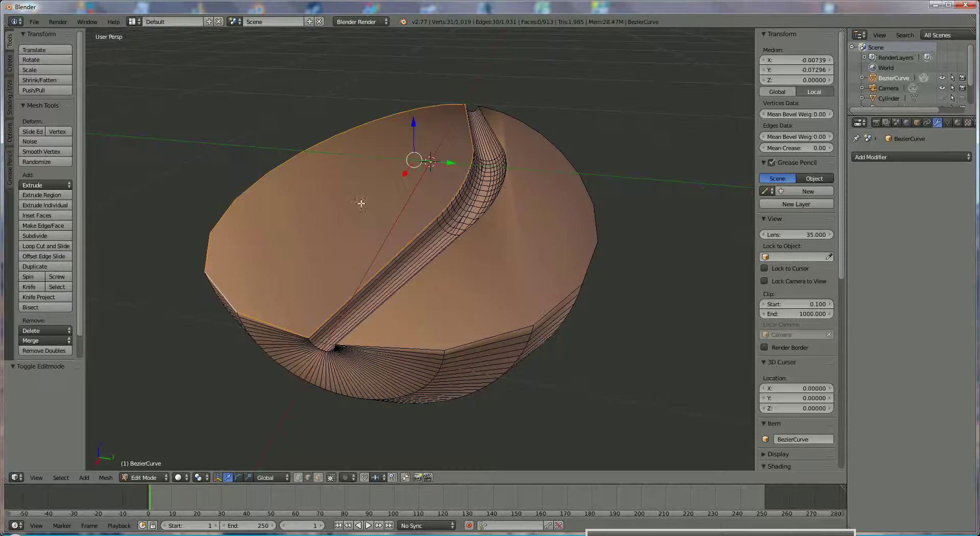
pyautogui.moveTo(354, 208); pyautogui.dragTo(361, 328, button='middle')
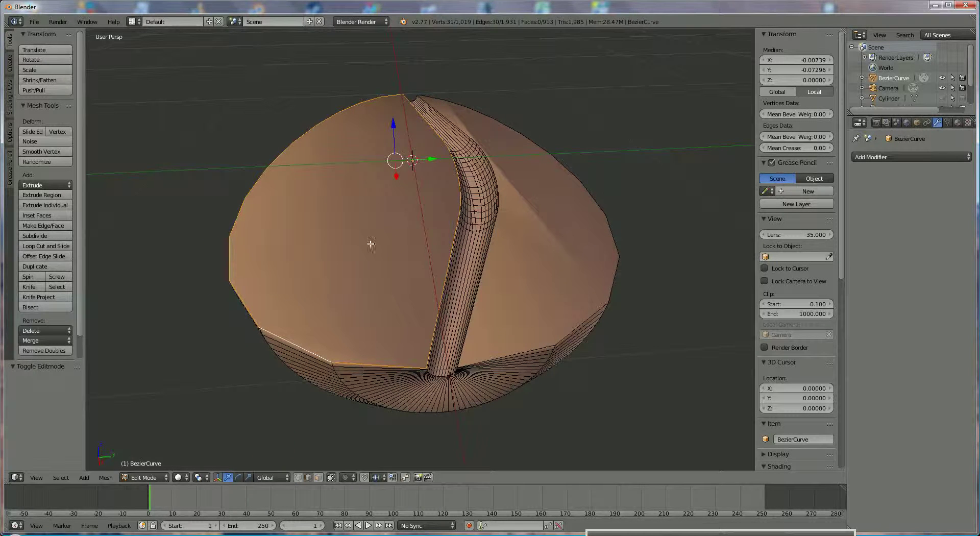
pyautogui.press('s')
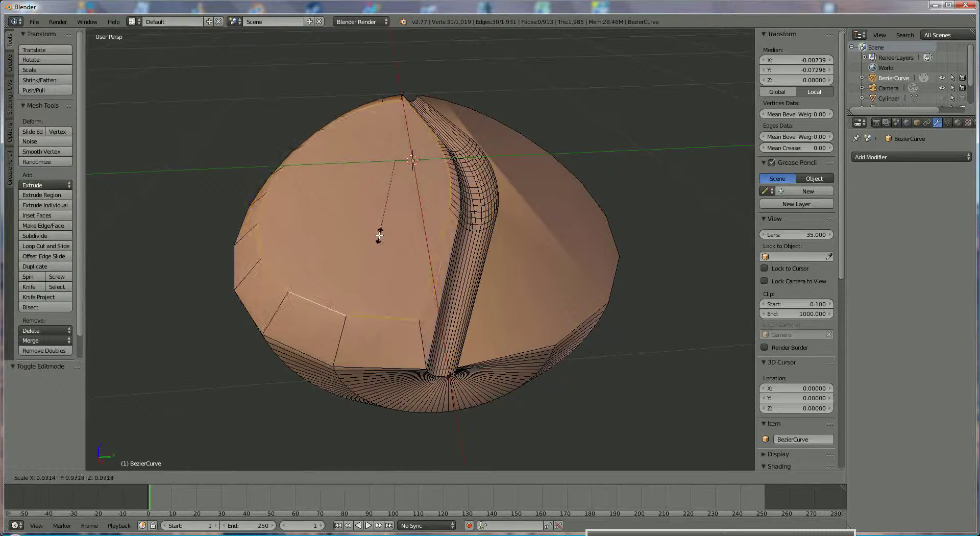
pyautogui.click(380, 234)
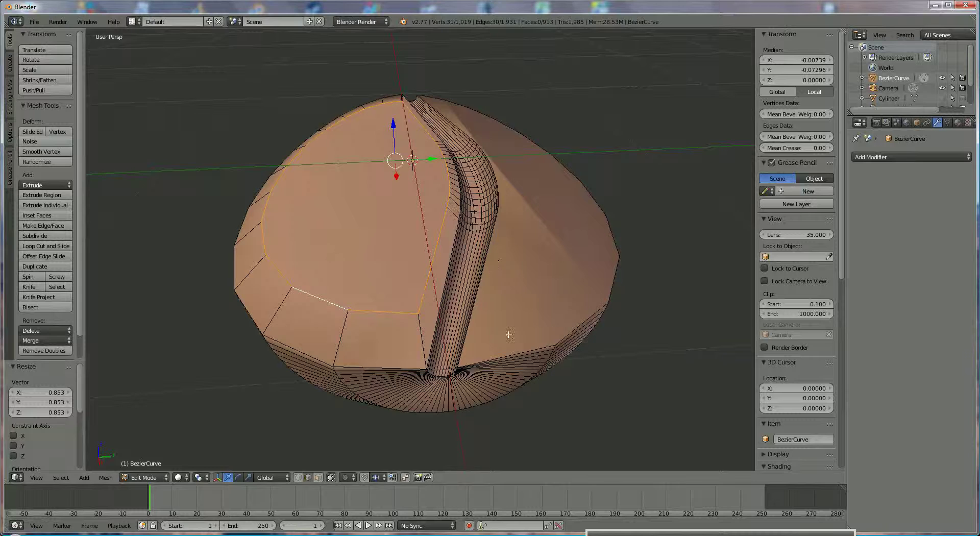
# Step: Select the large face beside the groove and scale it to 0.975, then 0.923
pyautogui.rightClick(523, 350)
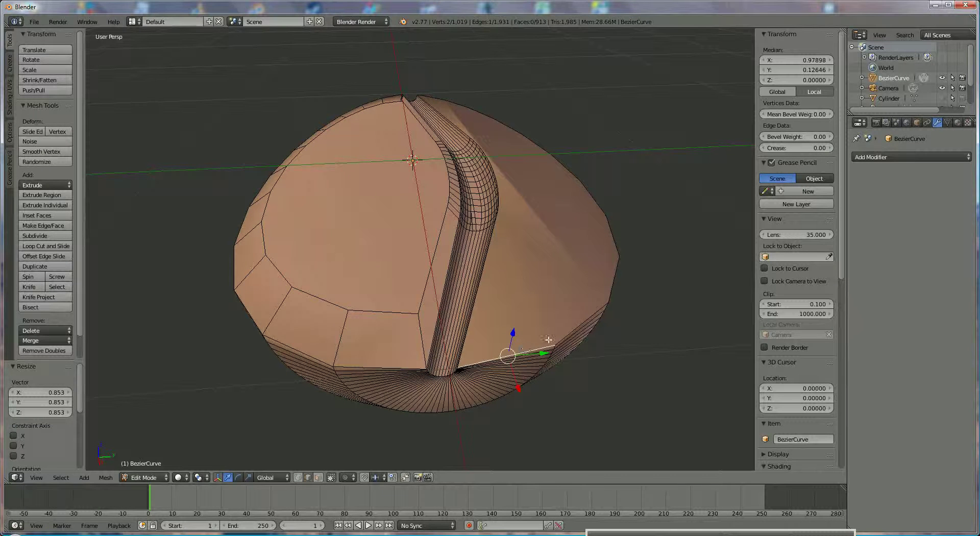
pyautogui.rightClick(589, 312)
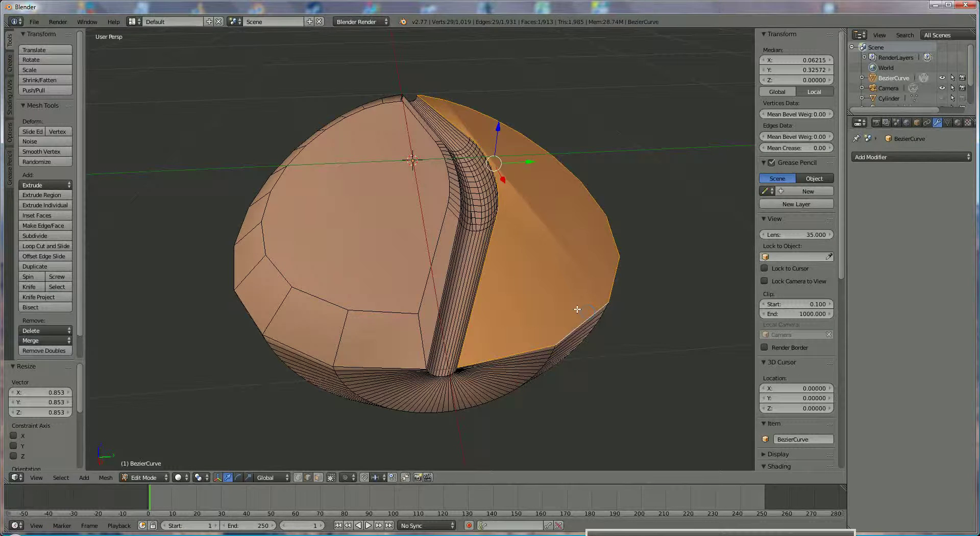
pyautogui.press('s')
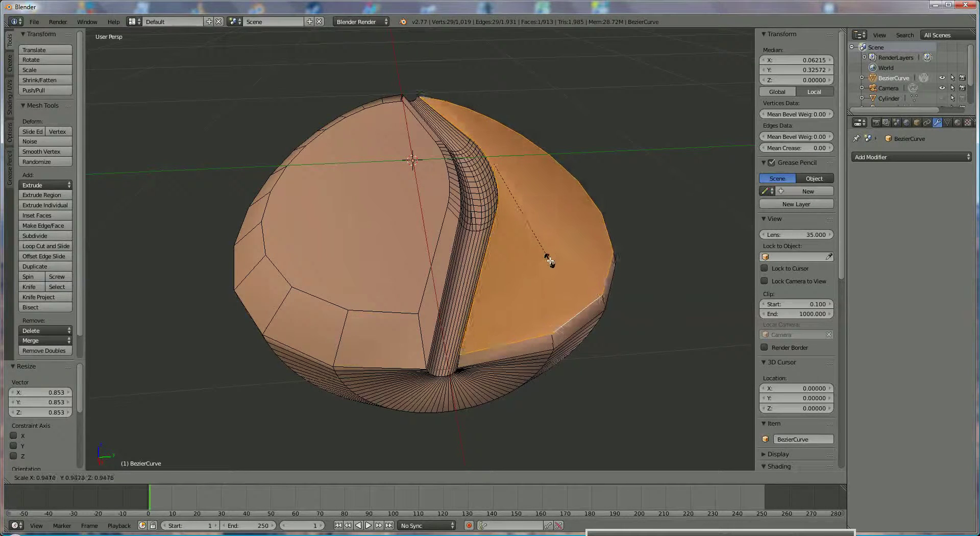
pyautogui.click(550, 262)
pyautogui.moveTo(550, 262); pyautogui.dragTo(591, 381, button='middle')
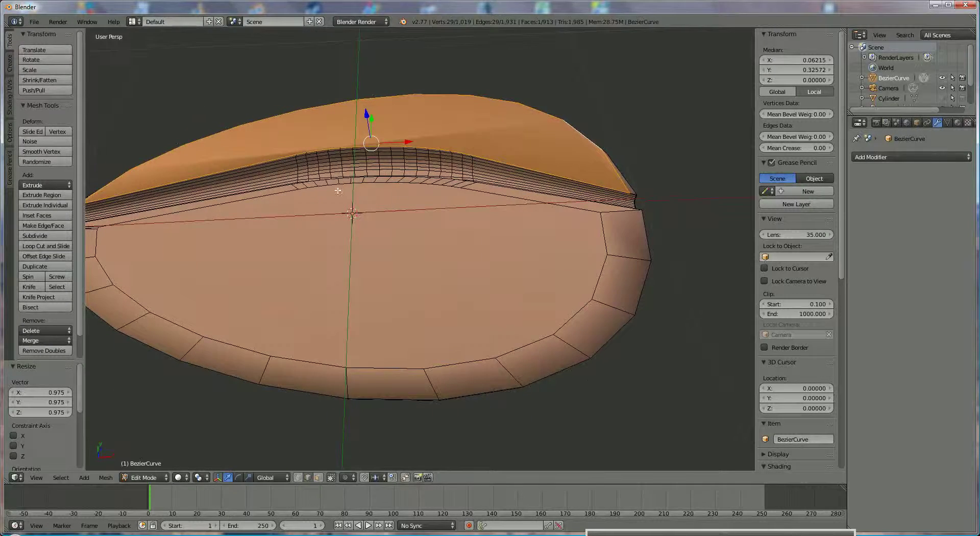
pyautogui.press('s')
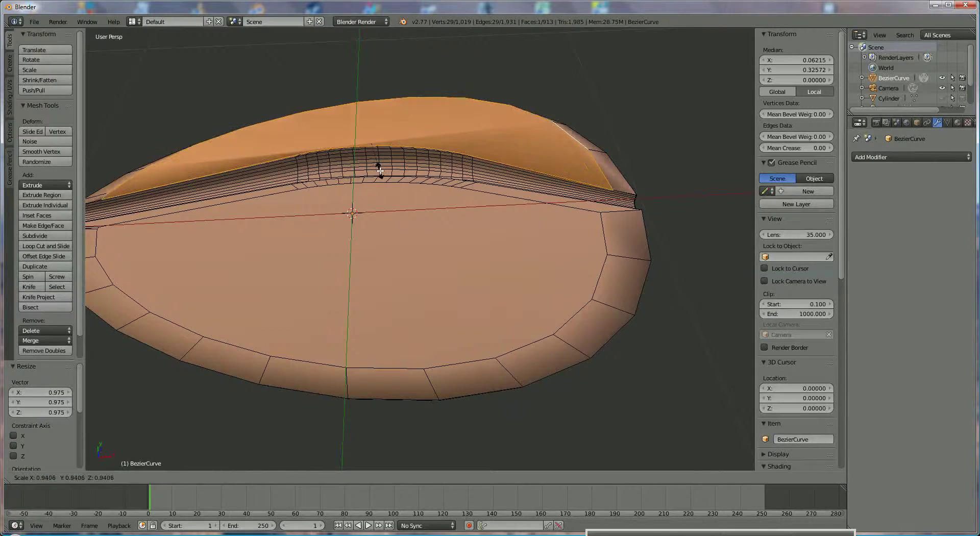
pyautogui.click(379, 168)
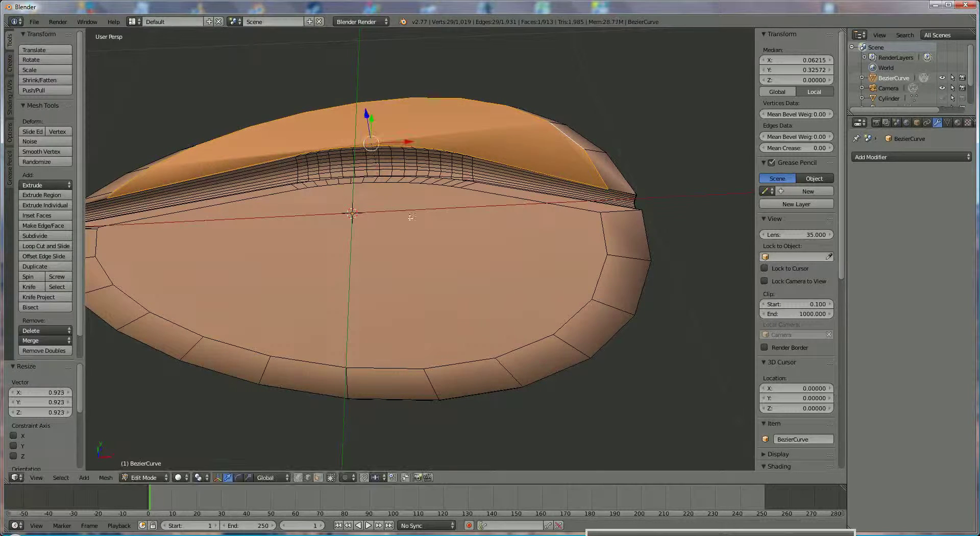
pyautogui.moveTo(407, 217); pyautogui.dragTo(568, 238, button='middle')
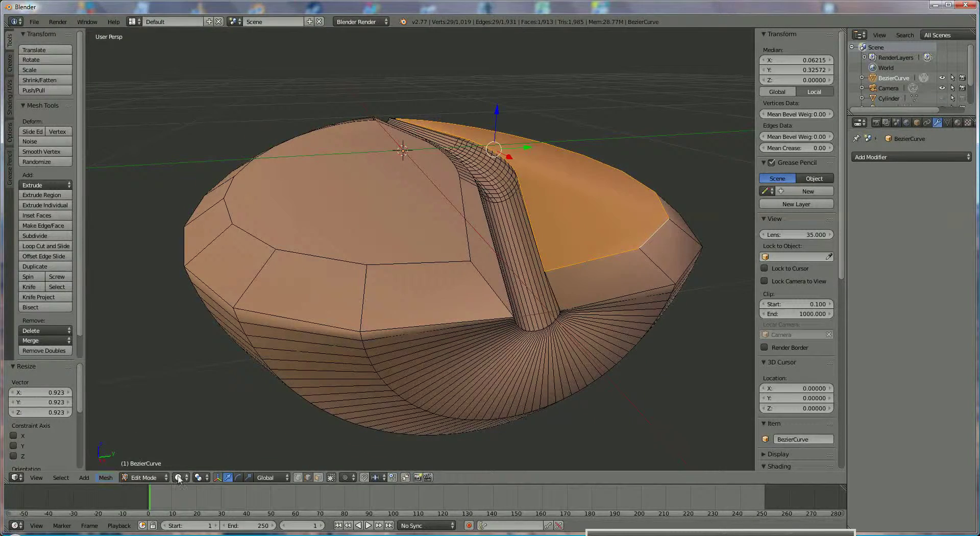
# Step: In edge select mode, select the row of edges along the groove's top
pyautogui.click(308, 478)
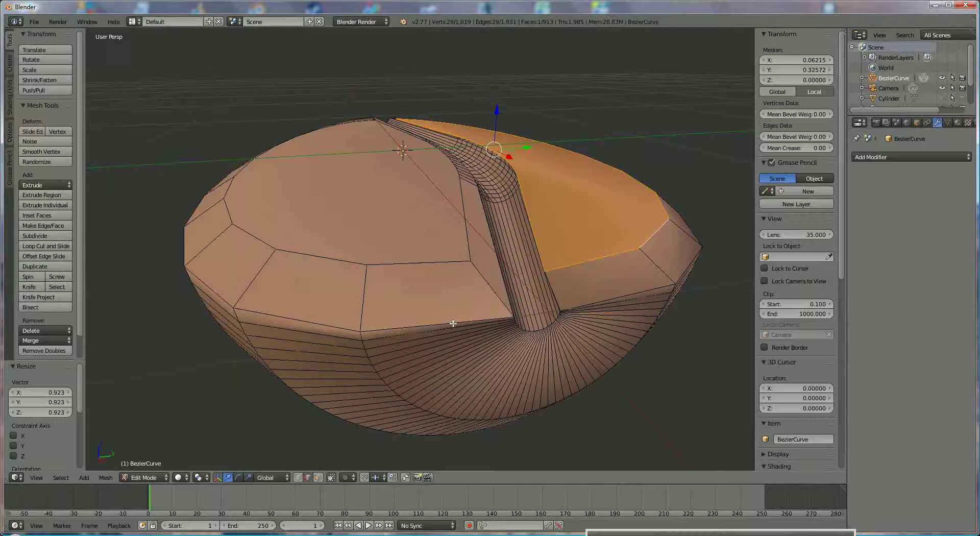
pyautogui.rightClick(533, 238)
pyautogui.moveTo(500, 286); pyautogui.dragTo(492, 265, button='middle')
pyautogui.scroll(3, 475, 274)
pyautogui.scroll(3, 494, 266)
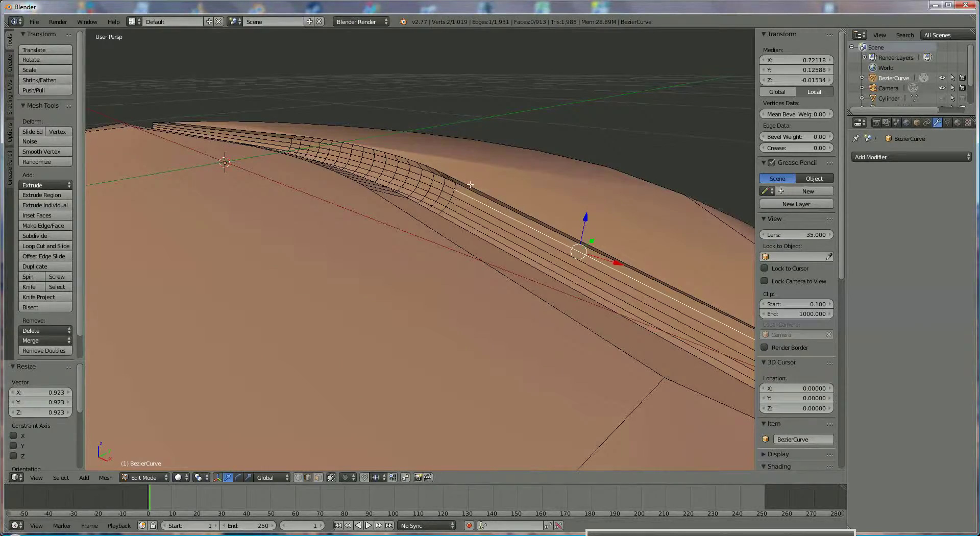
pyautogui.scroll(-3, 470, 184)
pyautogui.moveTo(471, 185); pyautogui.dragTo(452, 268, button='middle')
pyautogui.rightClick(465, 282)
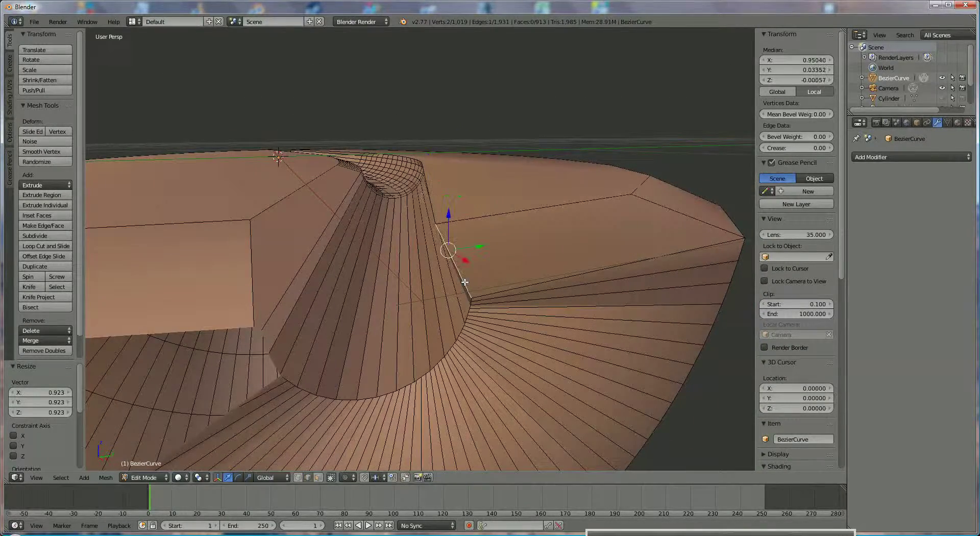
pyautogui.keyDown('shift'); pyautogui.rightClick(433, 195); pyautogui.keyUp('shift')
pyautogui.moveTo(406, 212); pyautogui.dragTo(282, 77, button='middle')
pyautogui.keyDown('shift'); pyautogui.rightClick(260, 75); pyautogui.keyUp('shift')
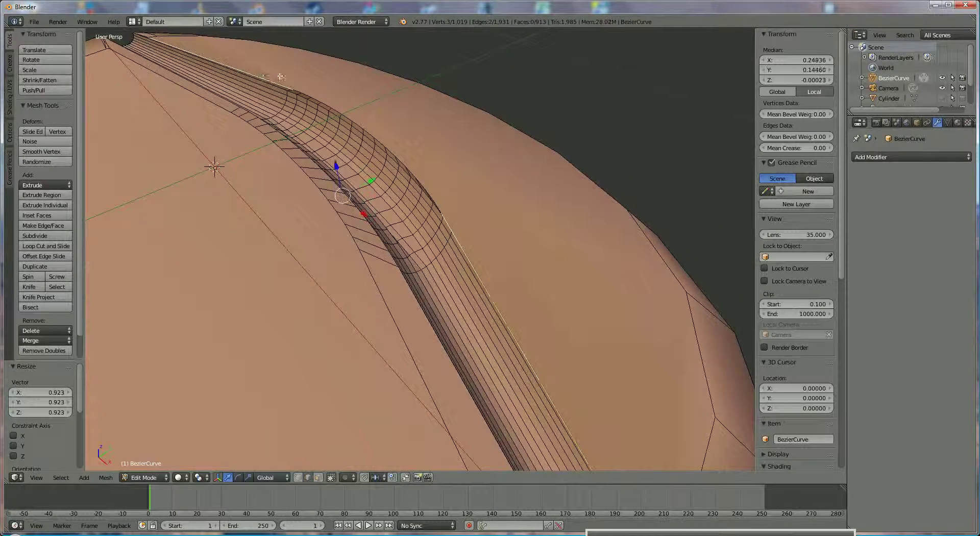
pyautogui.keyDown('shift'); pyautogui.rightClick(302, 91); pyautogui.keyUp('shift')
pyautogui.keyDown('shift'); pyautogui.rightClick(315, 95); pyautogui.keyUp('shift')
pyautogui.keyDown('shift'); pyautogui.rightClick(328, 101); pyautogui.keyUp('shift')
pyautogui.keyDown('shift'); pyautogui.rightClick(341, 107); pyautogui.keyUp('shift')
pyautogui.keyDown('shift'); pyautogui.rightClick(353, 112); pyautogui.keyUp('shift')
pyautogui.keyDown('shift'); pyautogui.rightClick(362, 119); pyautogui.keyUp('shift')
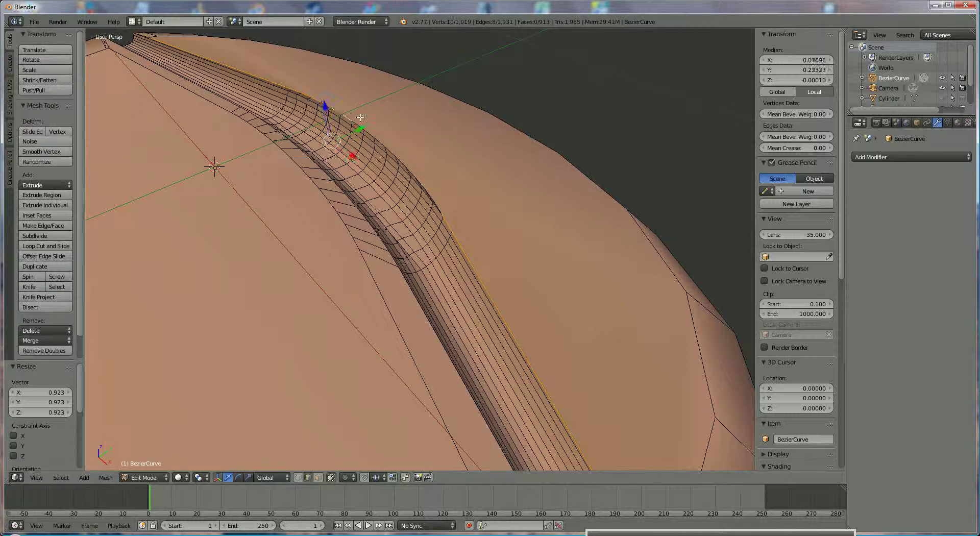
pyautogui.keyDown('shift'); pyautogui.rightClick(369, 126); pyautogui.keyUp('shift')
pyautogui.keyDown('shift'); pyautogui.rightClick(378, 132); pyautogui.keyUp('shift')
pyautogui.keyDown('shift'); pyautogui.rightClick(387, 139); pyautogui.keyUp('shift')
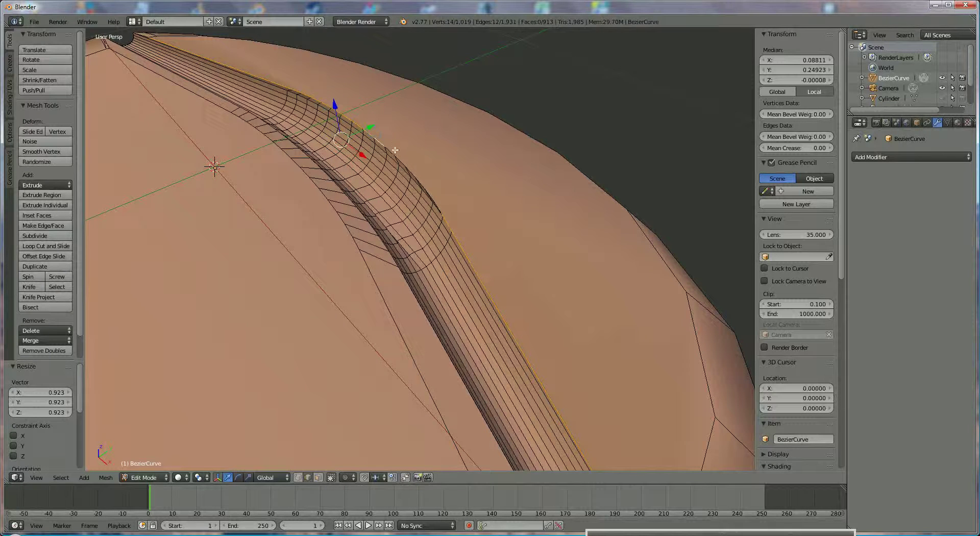
pyautogui.keyDown('shift'); pyautogui.rightClick(408, 160); pyautogui.keyUp('shift')
pyautogui.keyDown('shift'); pyautogui.rightClick(417, 169); pyautogui.keyUp('shift')
pyautogui.keyDown('shift'); pyautogui.rightClick(426, 180); pyautogui.keyUp('shift')
pyautogui.keyDown('shift'); pyautogui.rightClick(431, 193); pyautogui.keyUp('shift')
pyautogui.keyDown('shift'); pyautogui.rightClick(439, 202); pyautogui.keyUp('shift')
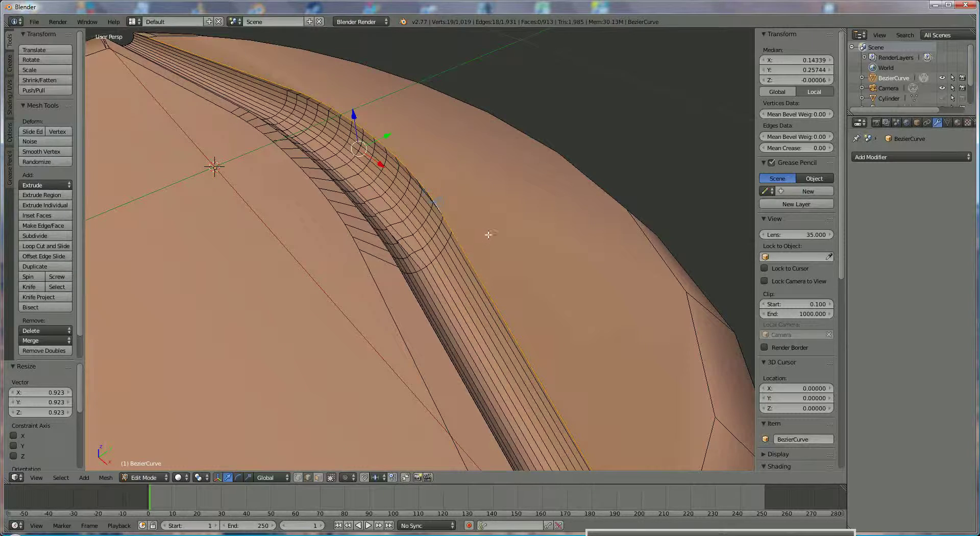
# Step: Move the selected groove-top edges 0.033 along the Y axis
pyautogui.moveTo(488, 235); pyautogui.dragTo(464, 201, button='middle')
pyautogui.press('g')
pyautogui.press('y')
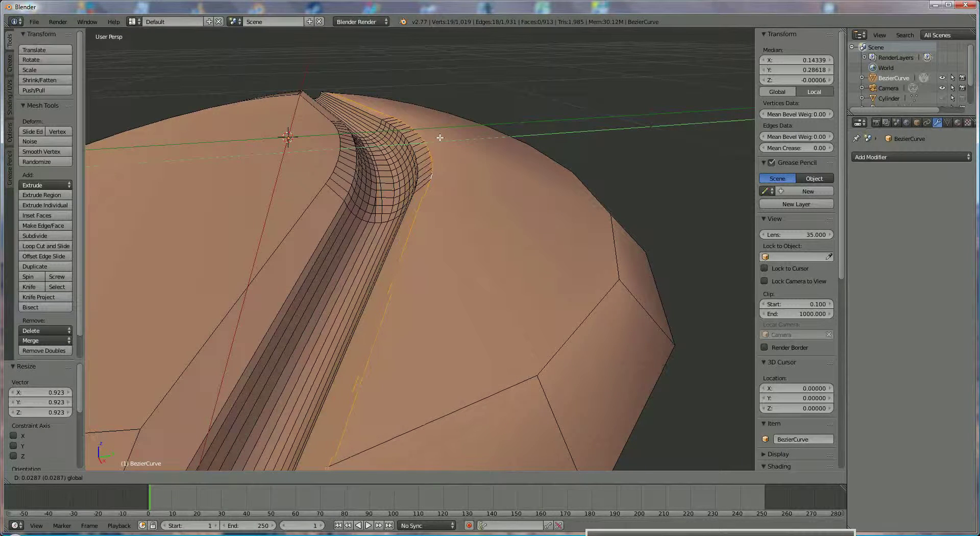
pyautogui.click(440, 138)
pyautogui.moveTo(440, 138); pyautogui.dragTo(258, 224, button='middle')
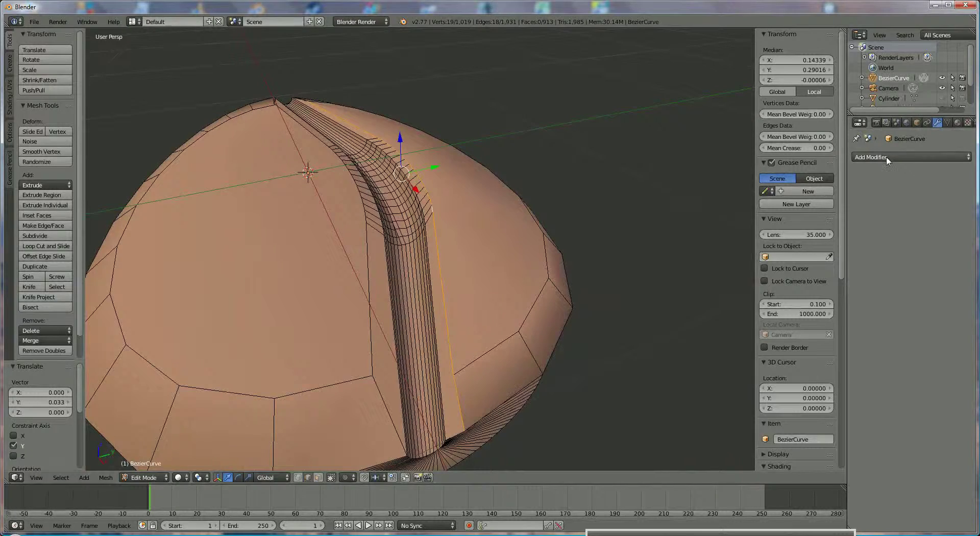
pyautogui.moveTo(657, 285); pyautogui.dragTo(562, 289, button='middle')
# Step: Darken the material's diffuse colour to deep brown (R 0.042, G 0.025, B 0.015)
pyautogui.click(958, 123)
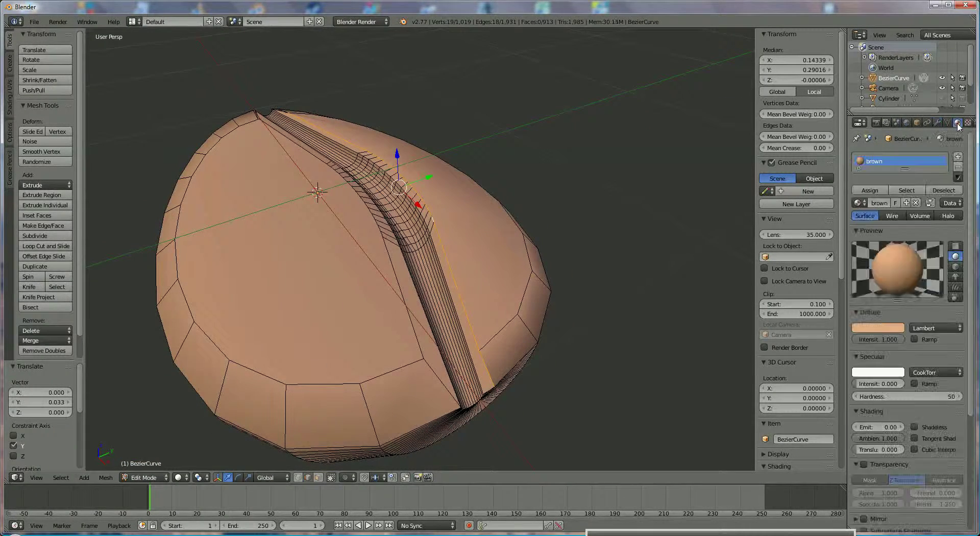
pyautogui.click(888, 327)
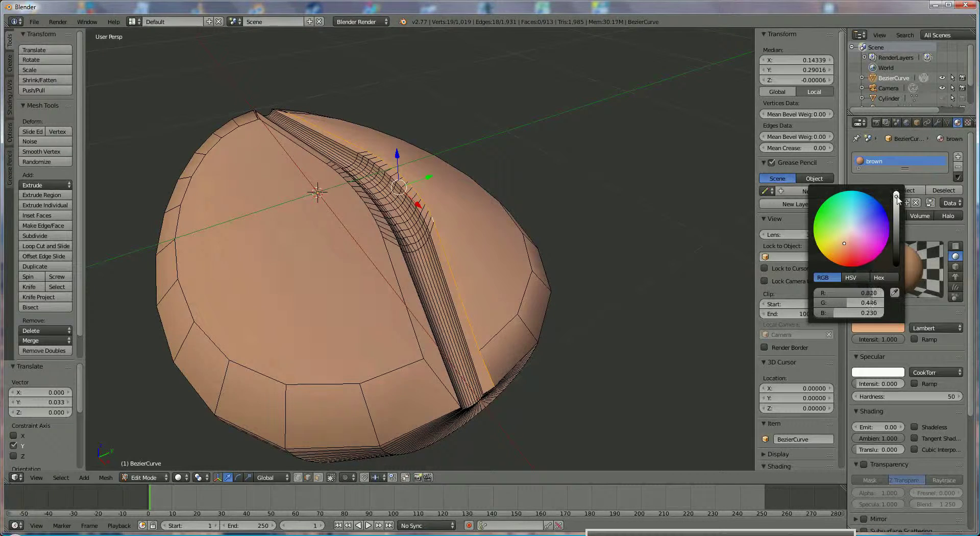
pyautogui.moveTo(897, 195); pyautogui.dragTo(895, 251)
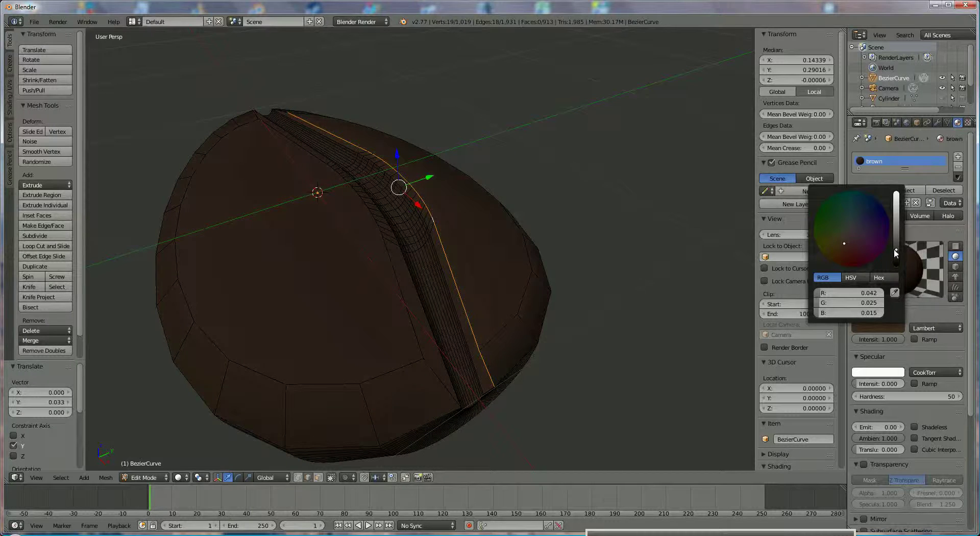
# Step: Render the dark brown grooved shell from the Render properties
pyautogui.click(876, 123)
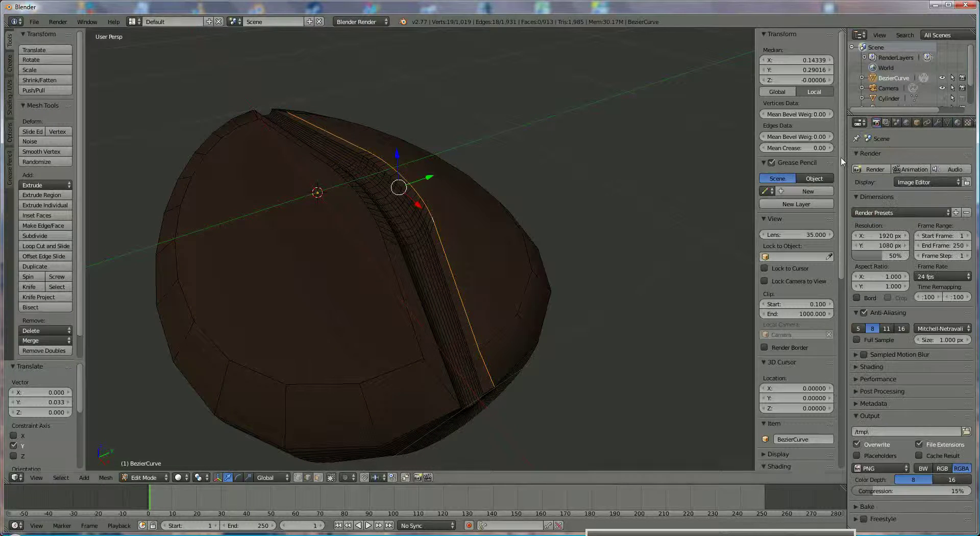
pyautogui.click(871, 169)
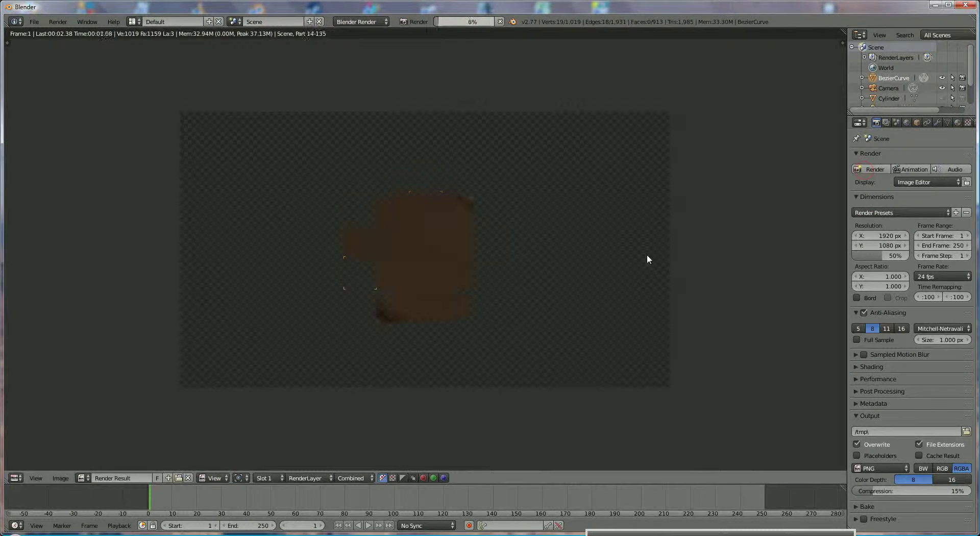